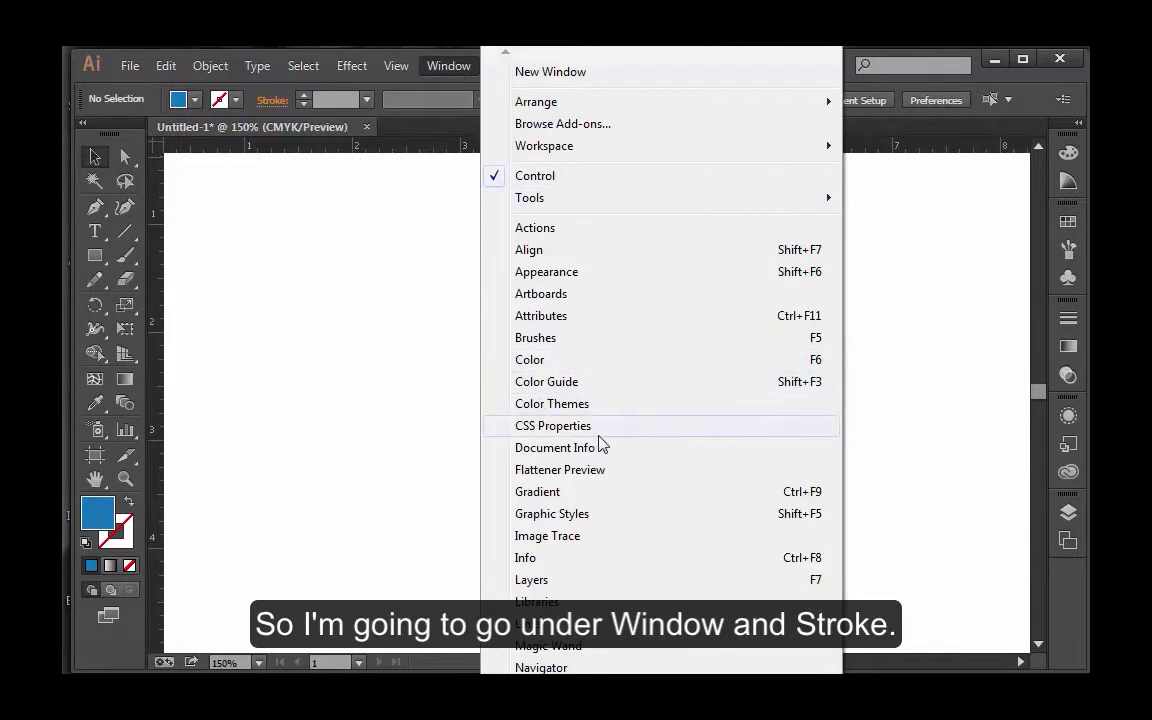
- Show the Stroke panel, detach it from its dock to float over the artboard, and collapse the remaining docked group
click(545, 718)
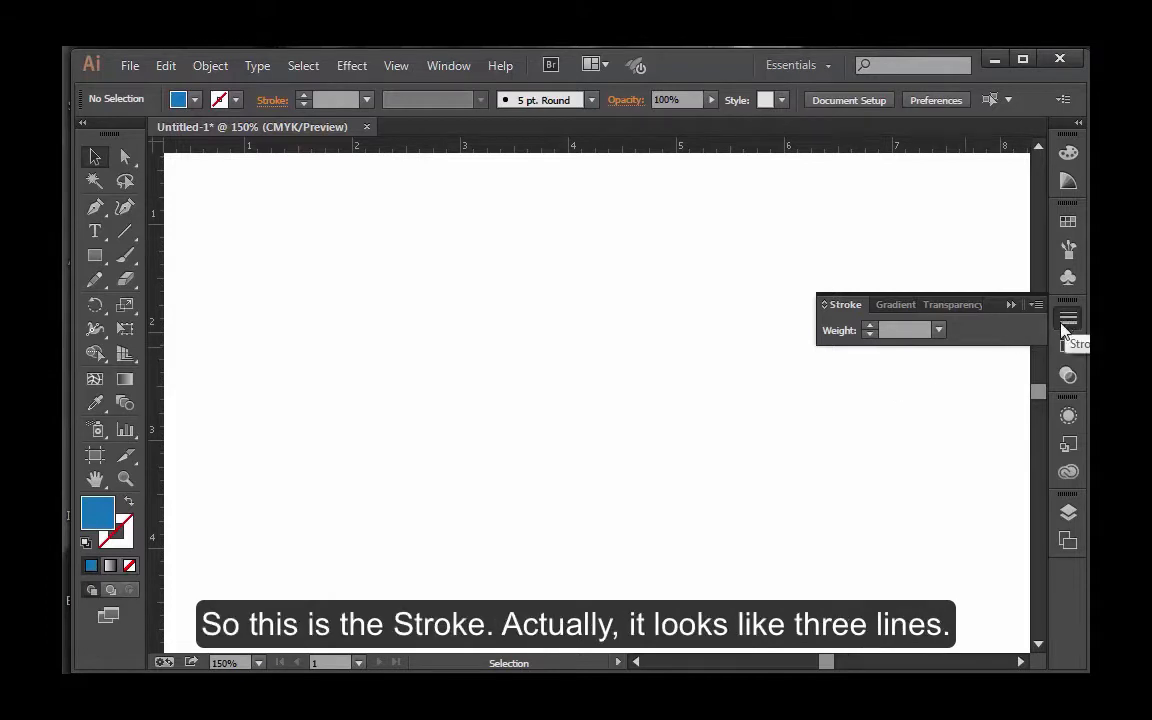
mouse_move(856, 306)
mouse_down()
mouse_move(758, 285)
mouse_move(725, 252)
mouse_move(727, 237)
mouse_up()
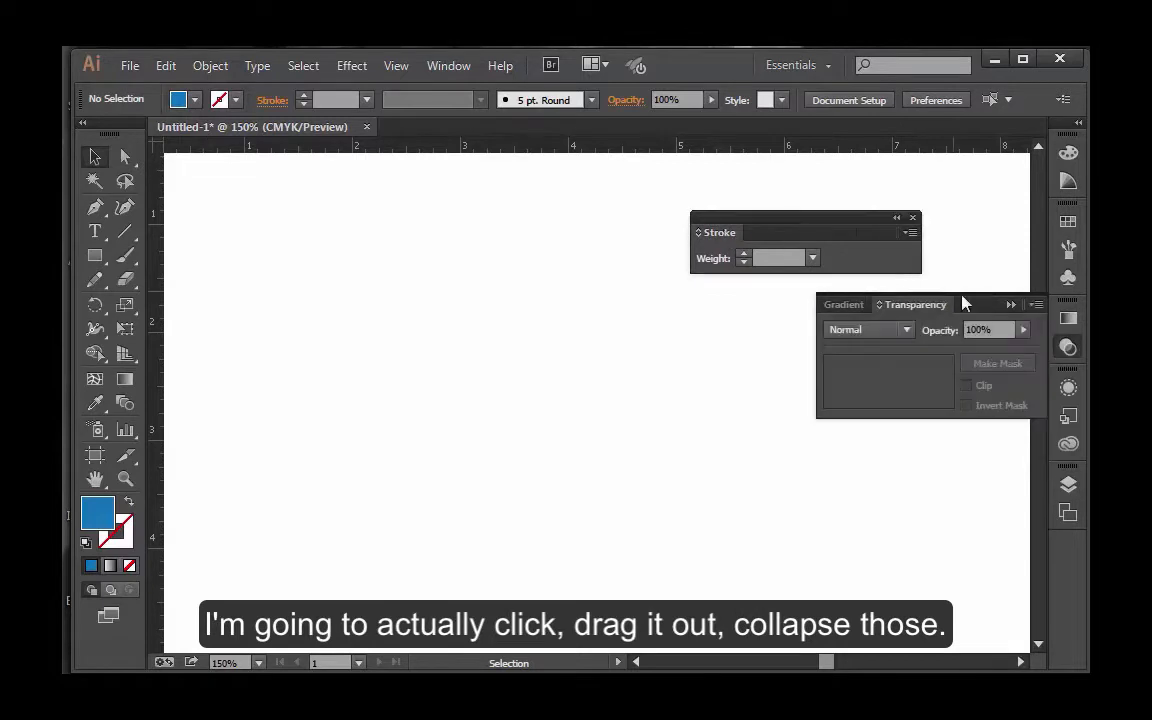
click(1011, 305)
mouse_move(835, 228)
mouse_down()
mouse_move(900, 219)
mouse_move(943, 194)
mouse_move(935, 206)
mouse_up()
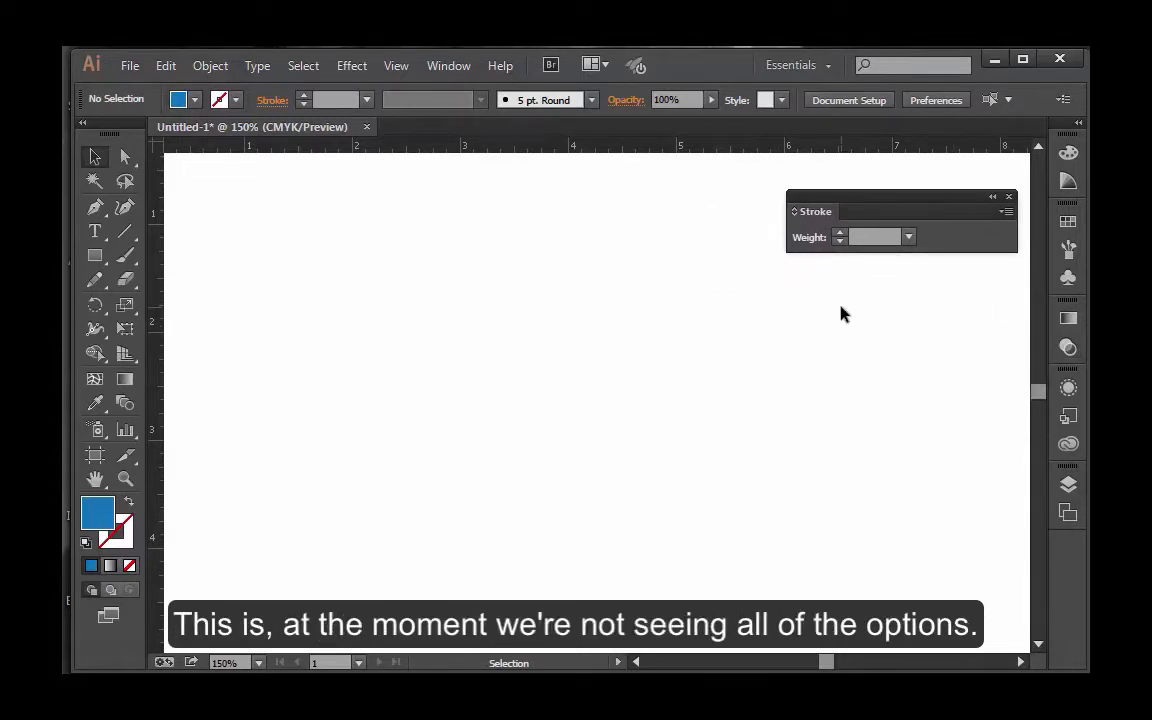
- Draw a horizontal line segment about 4.31 in long across the artboard and give it a black stroke
click(125, 232)
drag(372, 361, 838, 361)
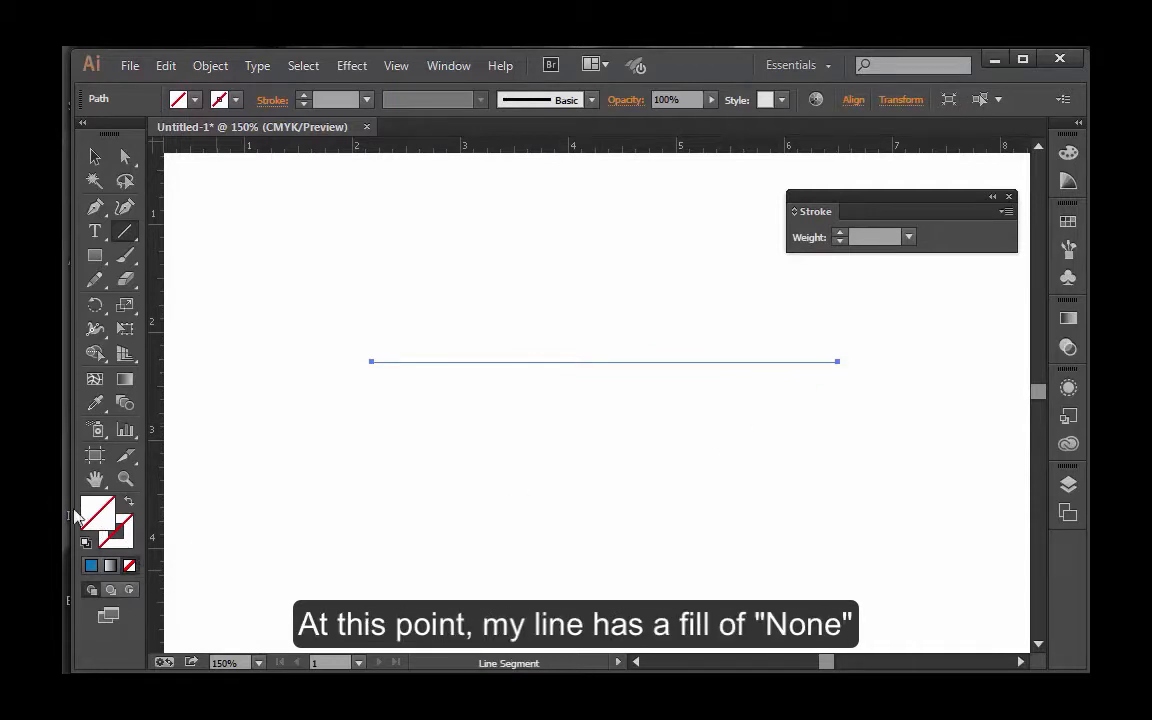
click(118, 543)
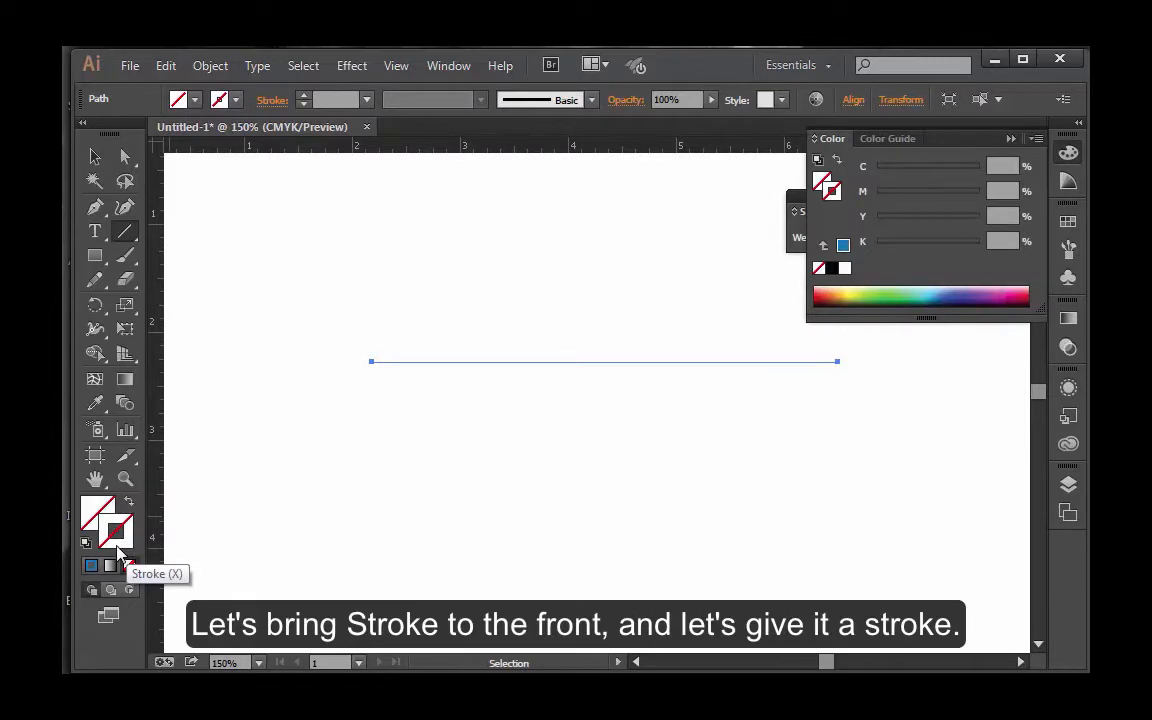
click(830, 269)
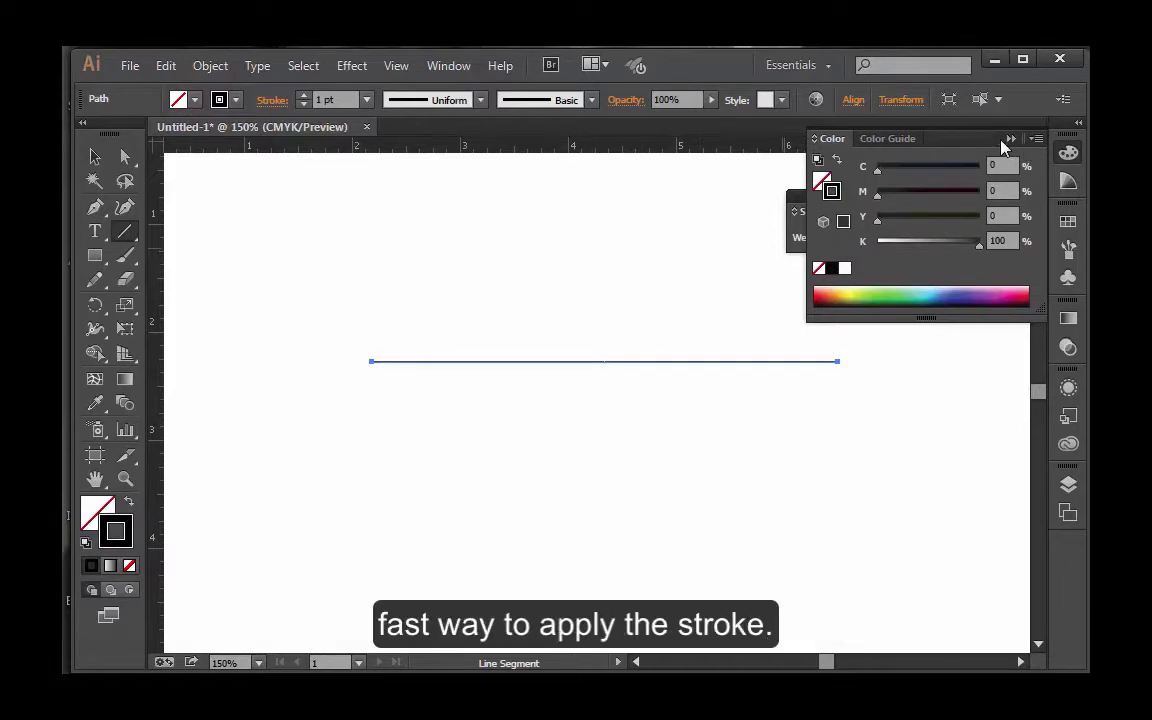
click(1005, 140)
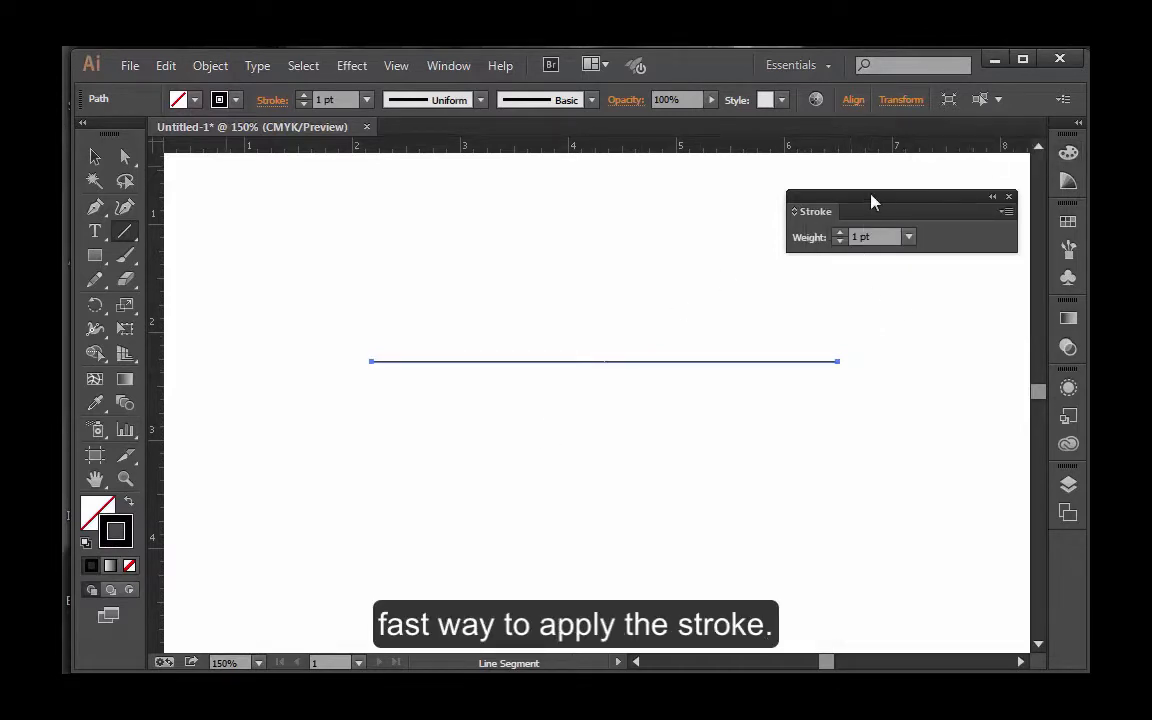
- Move the floating Stroke panel nearer the line and raise the line's stroke weight to 6 pt
drag(871, 207, 804, 215)
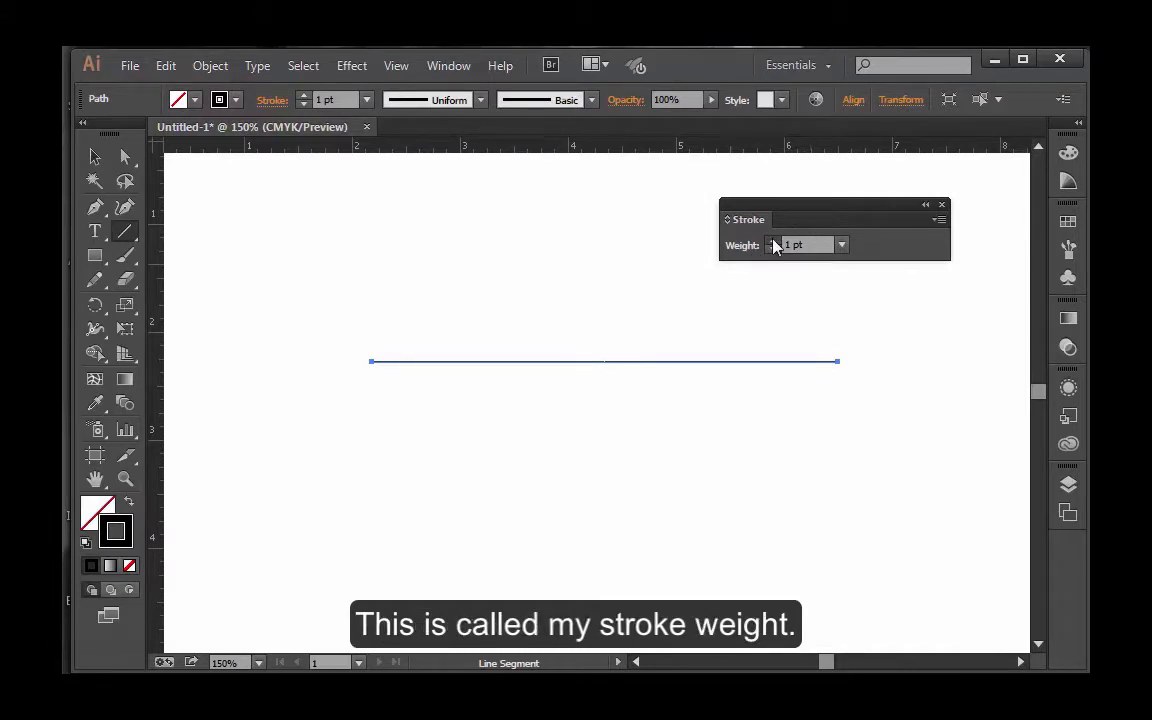
click(773, 241)
click(773, 241)
click(773, 241)
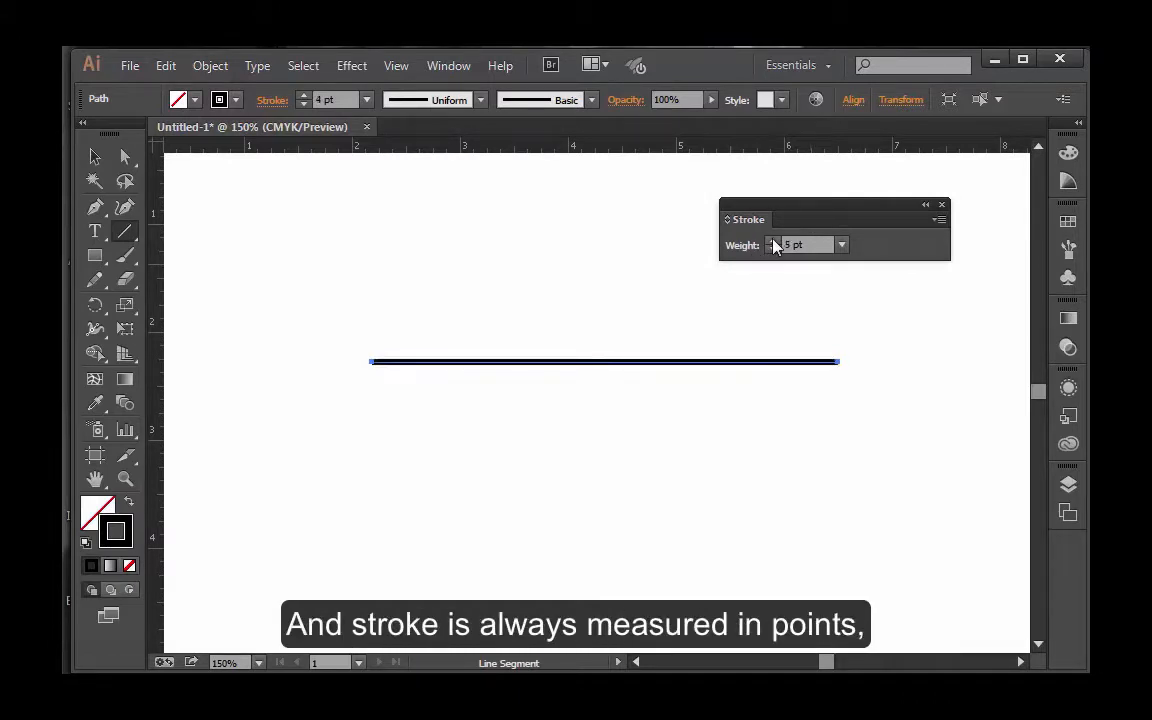
click(773, 241)
click(773, 241)
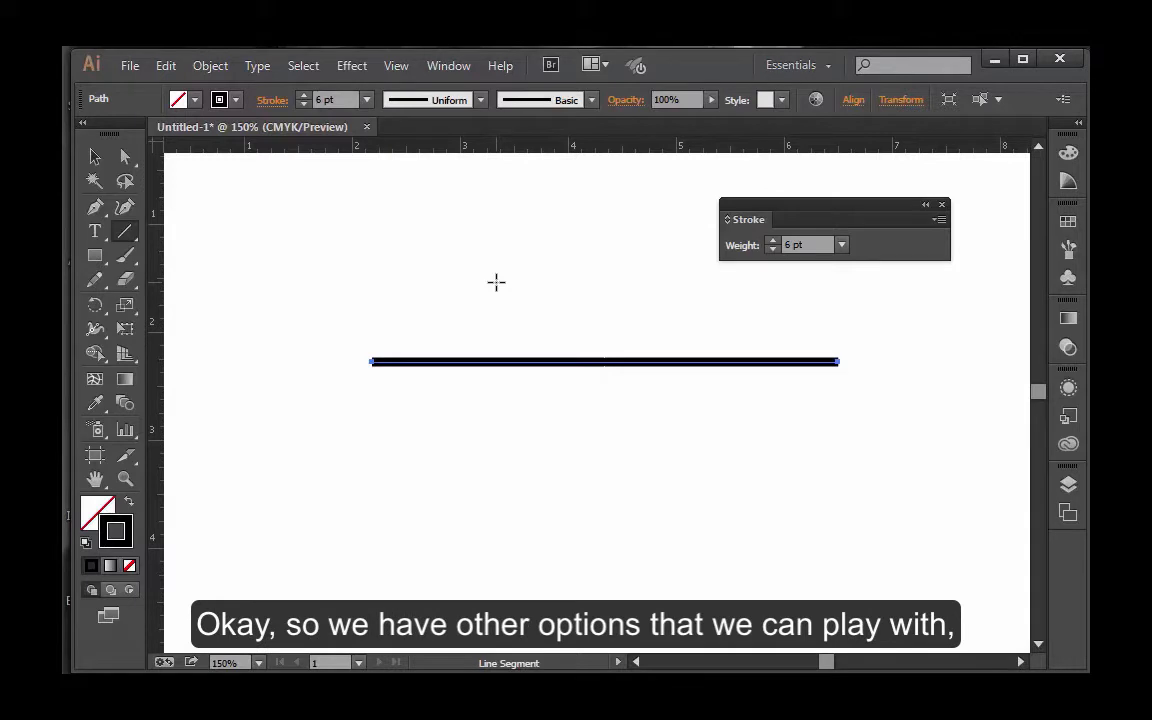
- Increase the horizontal line's stroke weight to 40 pt
click(772, 241)
click(772, 241)
click(772, 241)
drag(772, 241, 772, 241)
click(841, 245)
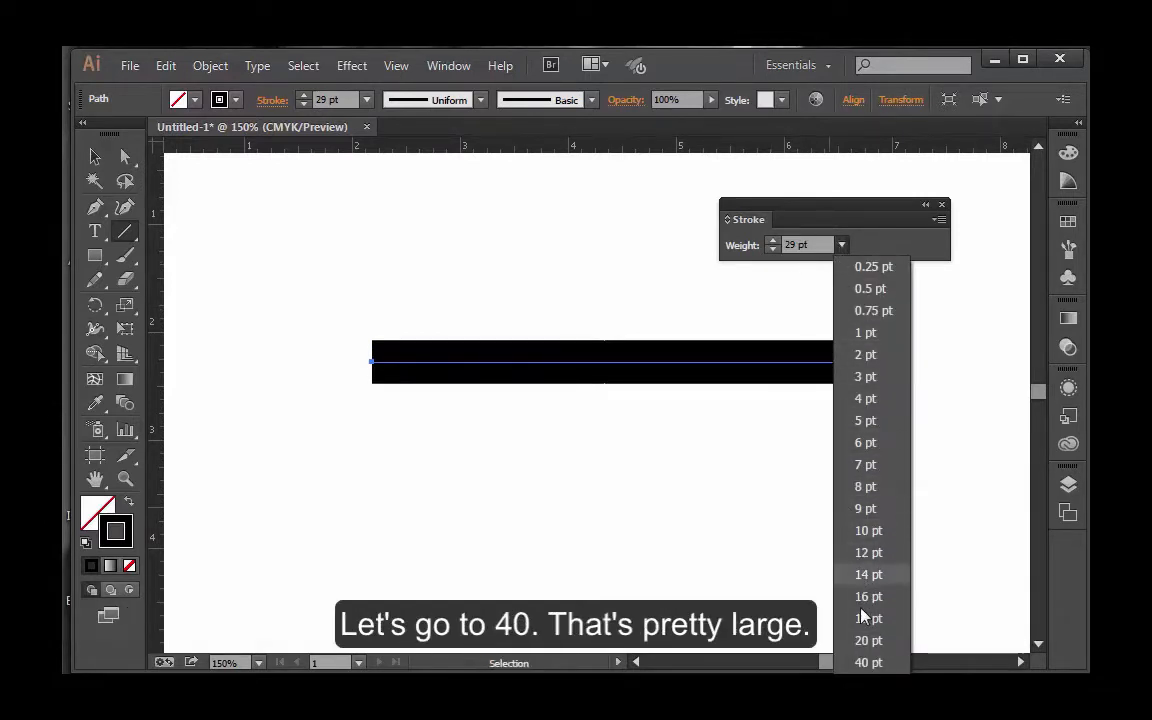
click(868, 662)
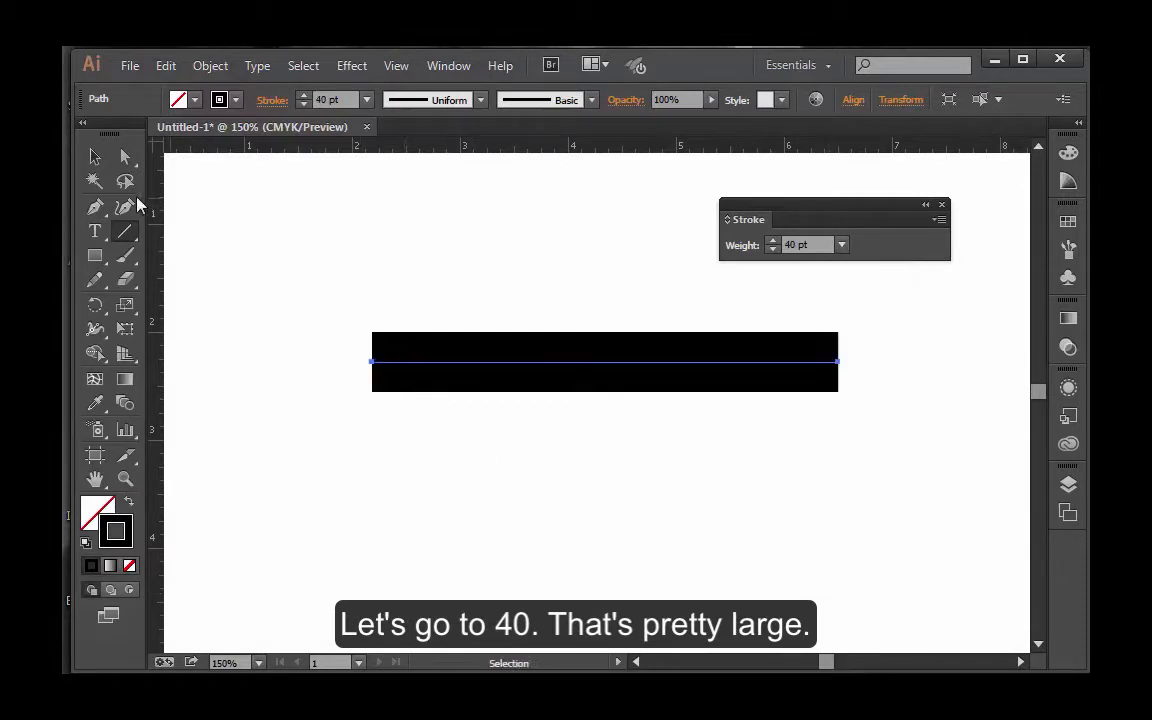
click(87, 159)
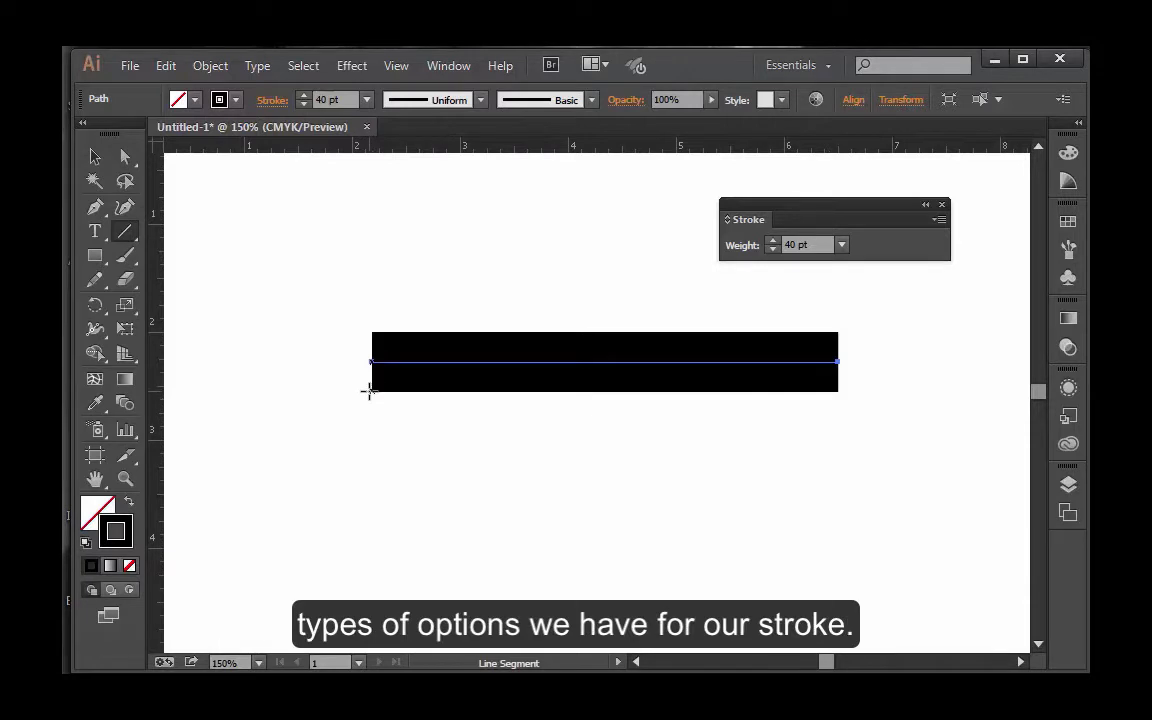
- Expand the Stroke panel to show all its options and move it away from the middle of the line
click(729, 227)
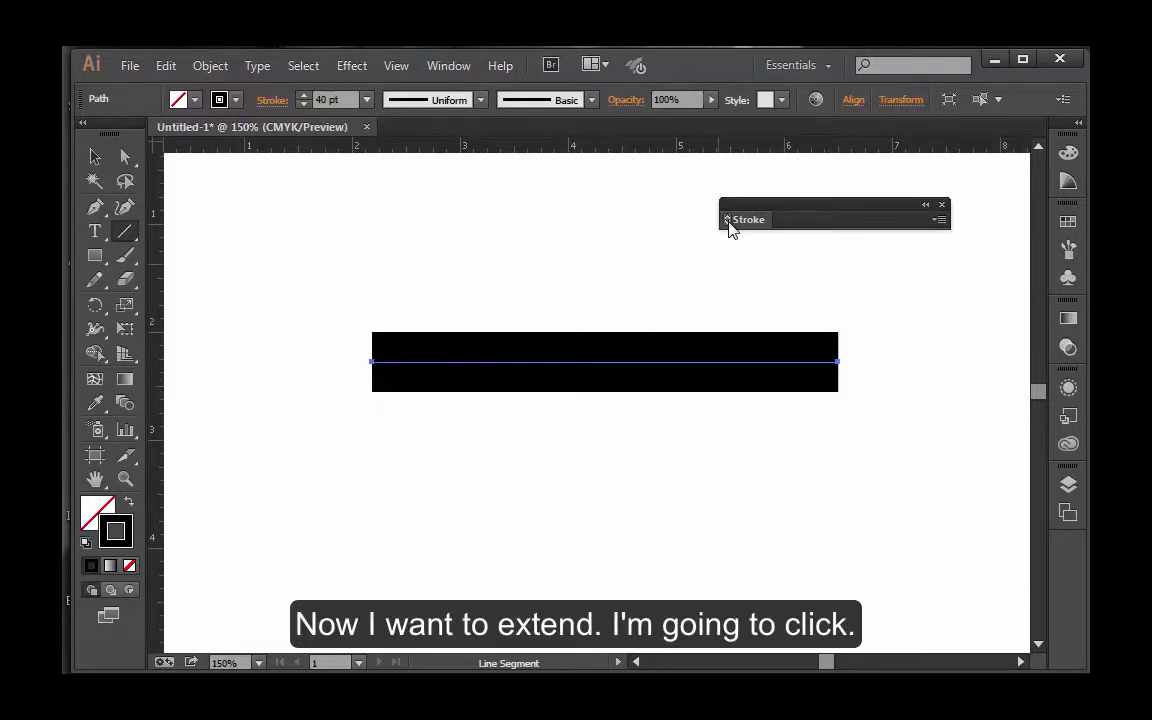
click(729, 224)
drag(778, 210, 850, 184)
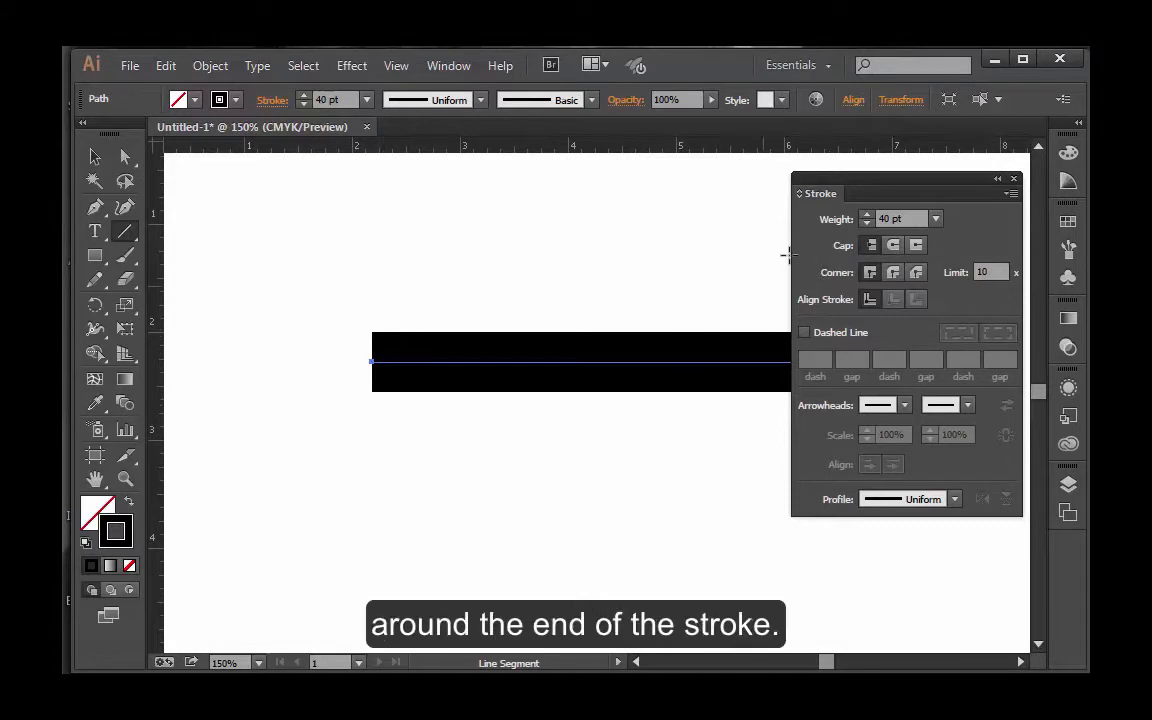
- Try the Round and Butt caps on the horizontal line, ending with the Projecting cap
click(896, 252)
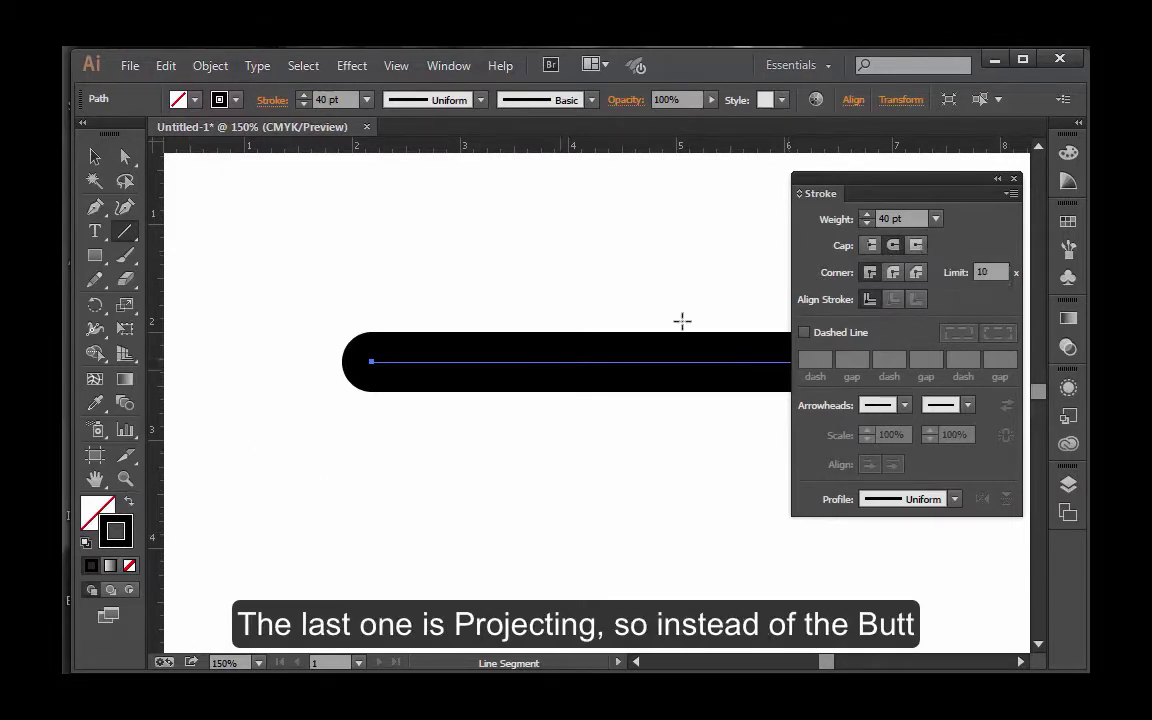
click(871, 247)
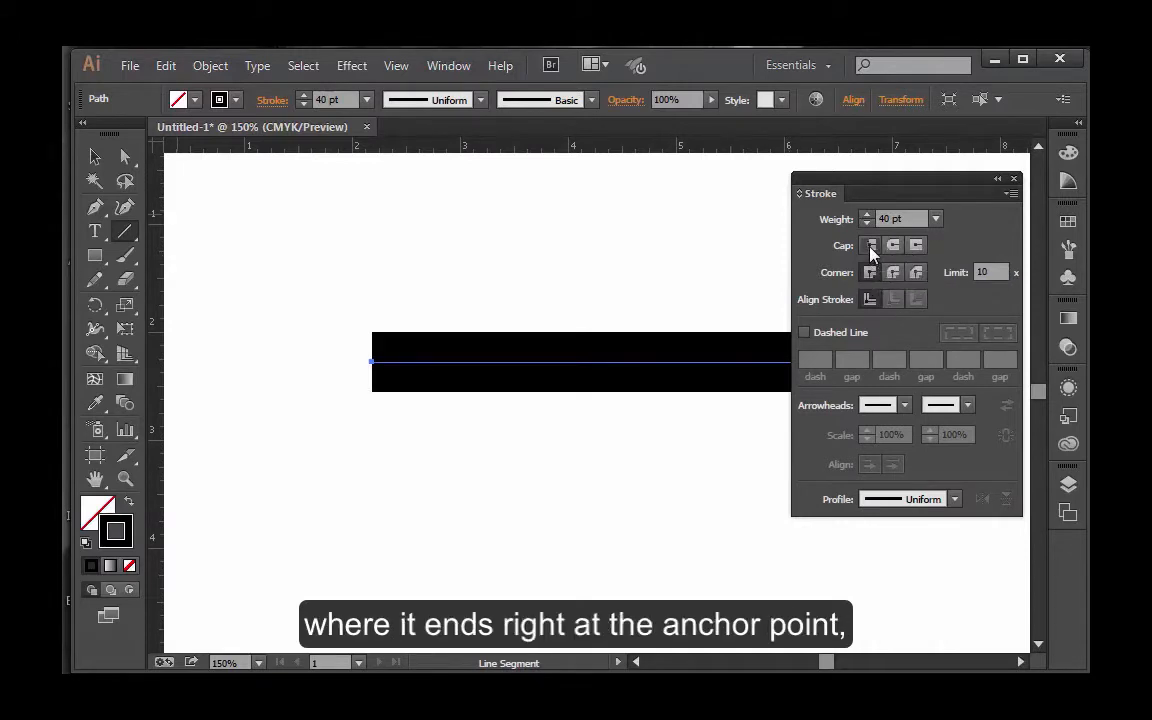
click(920, 249)
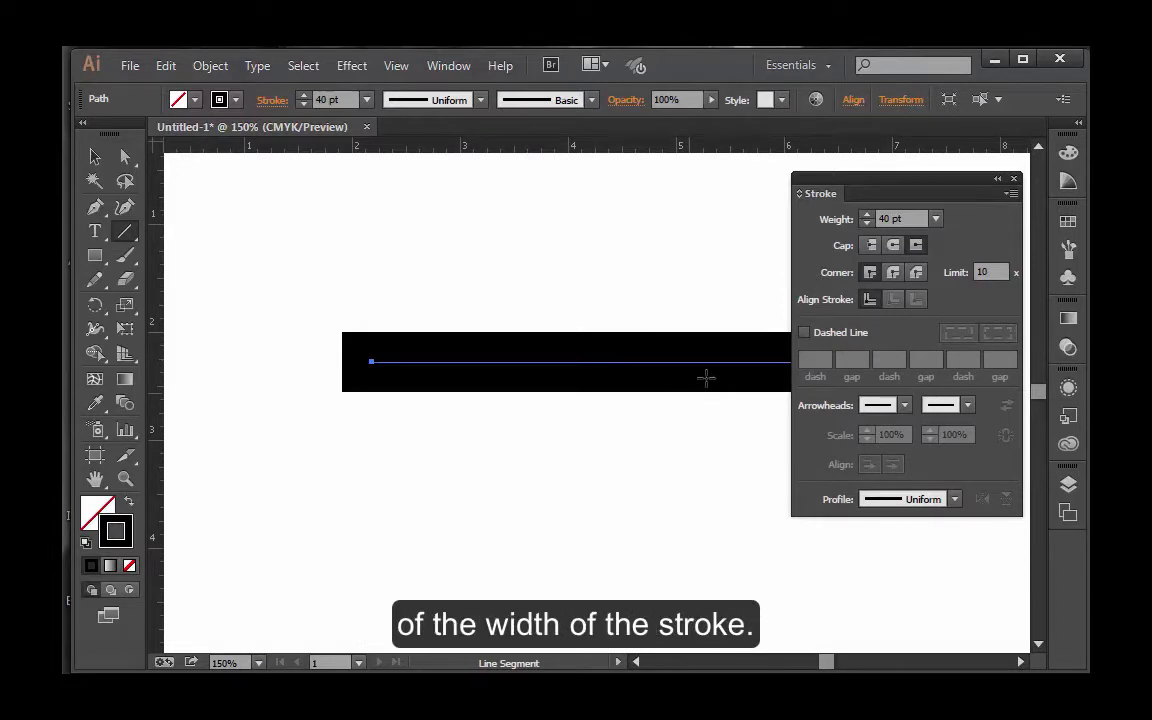
click(124, 231)
click(338, 183)
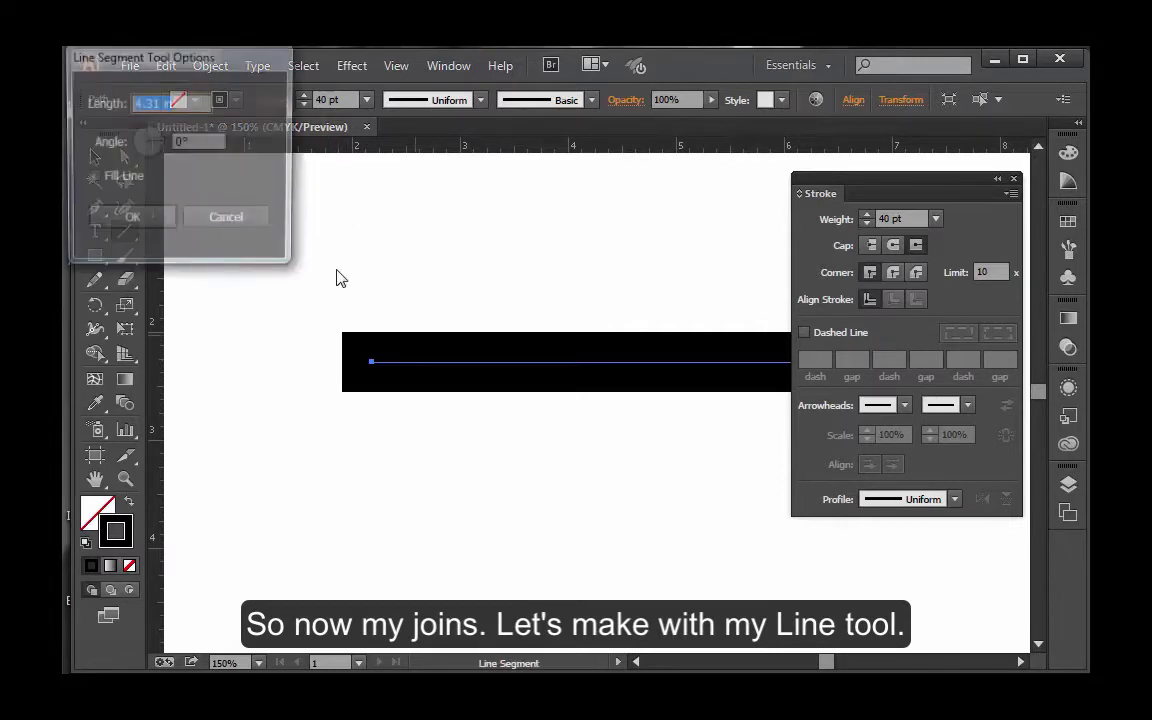
click(226, 218)
- Draw an L-shaped path below the line with the Pen tool, about 2.52 in wide and 2.61 in high, and deselect it
click(95, 207)
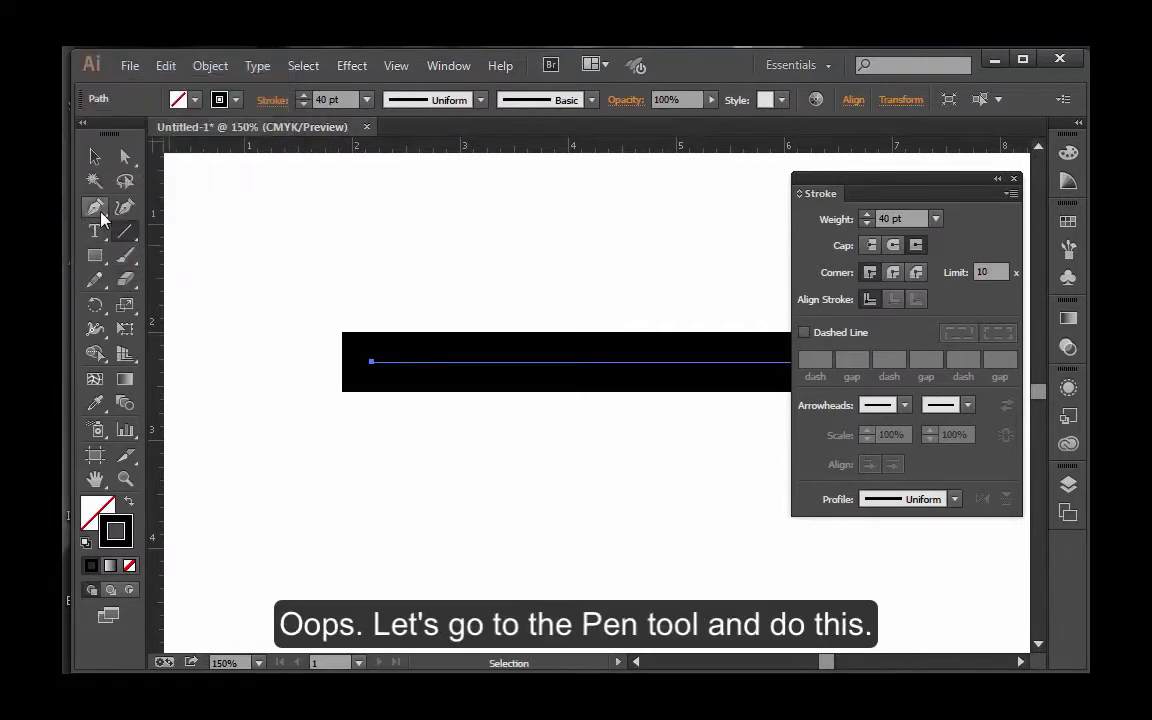
scroll(435, 447, down, 6)
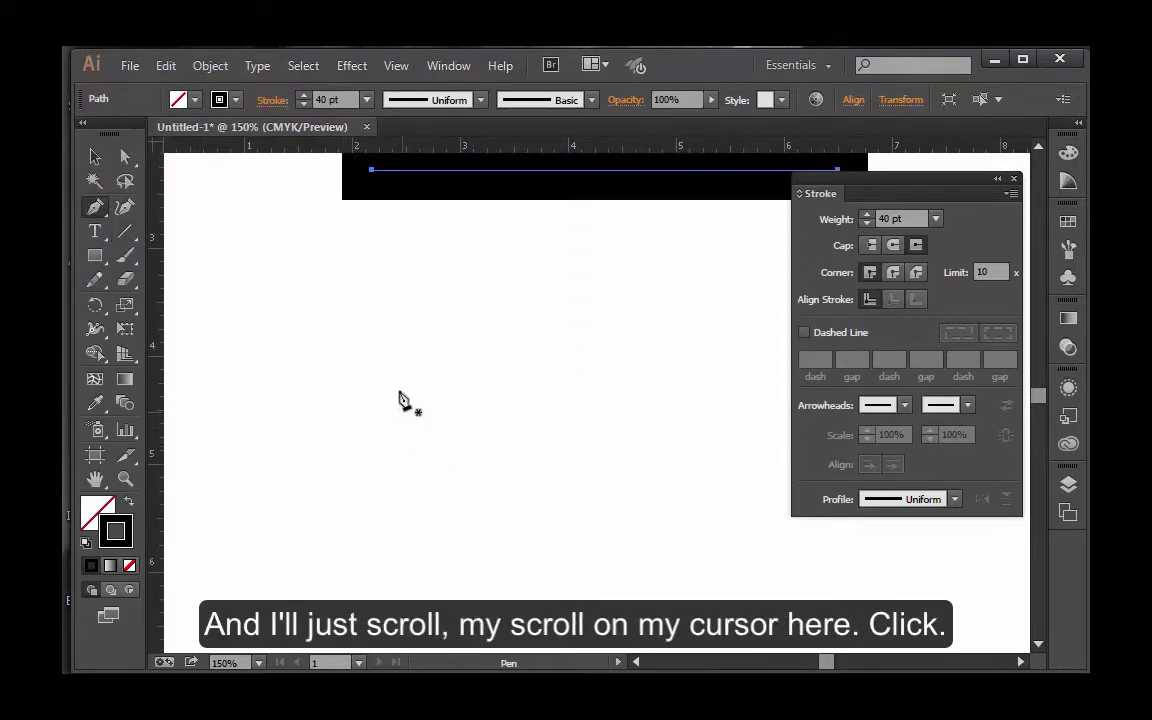
click(623, 299)
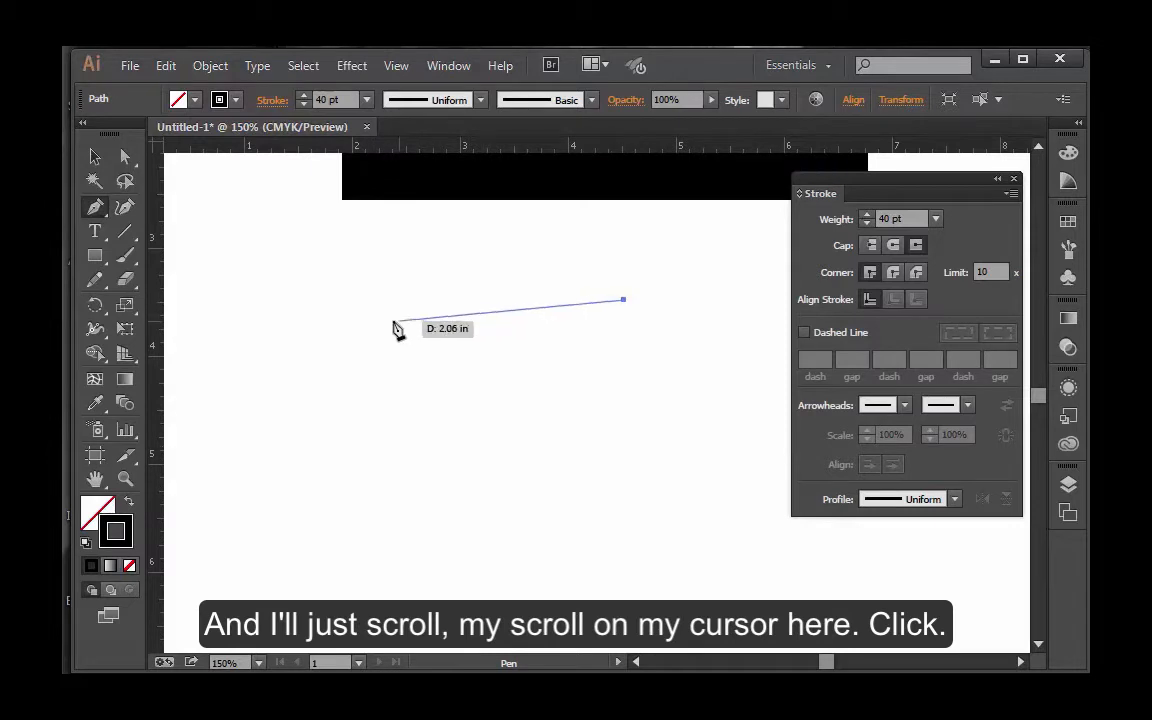
shift+click(352, 299)
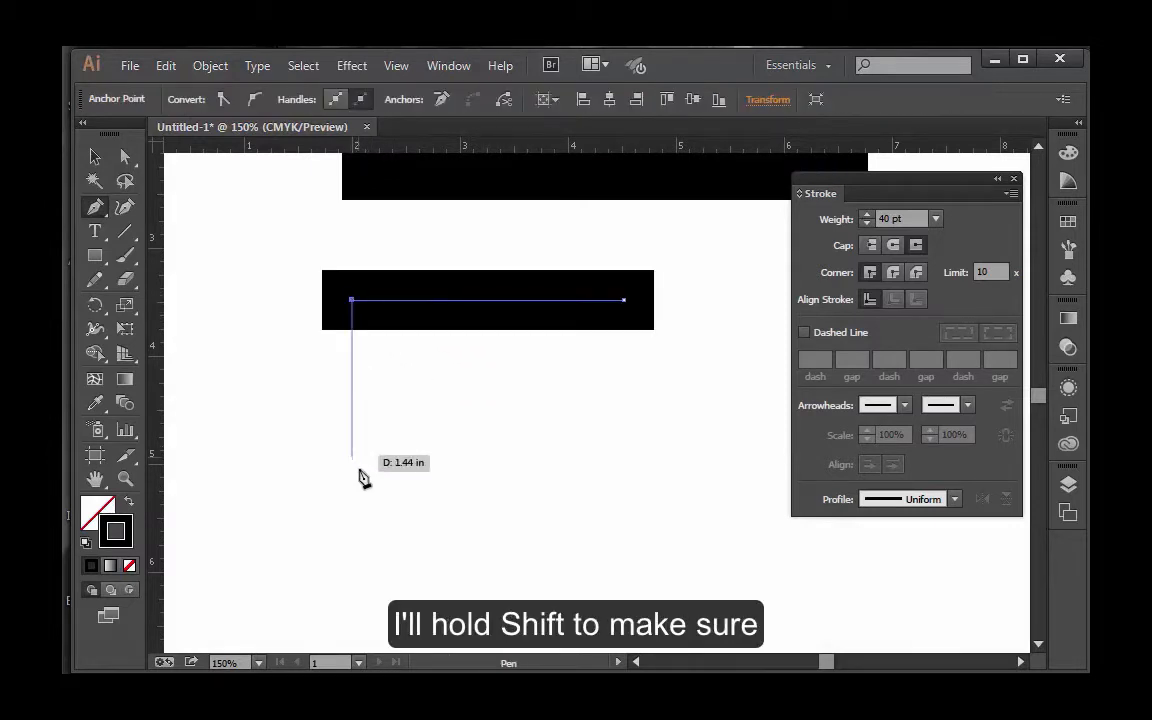
shift+click(352, 581)
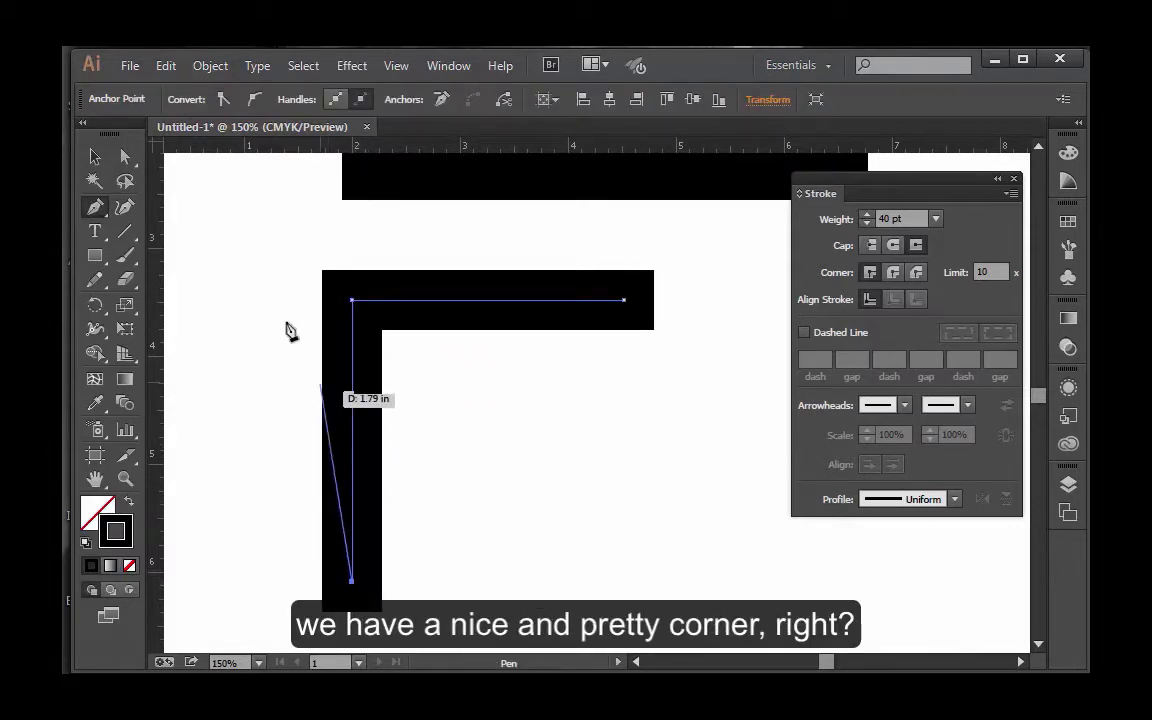
key(ctrl)
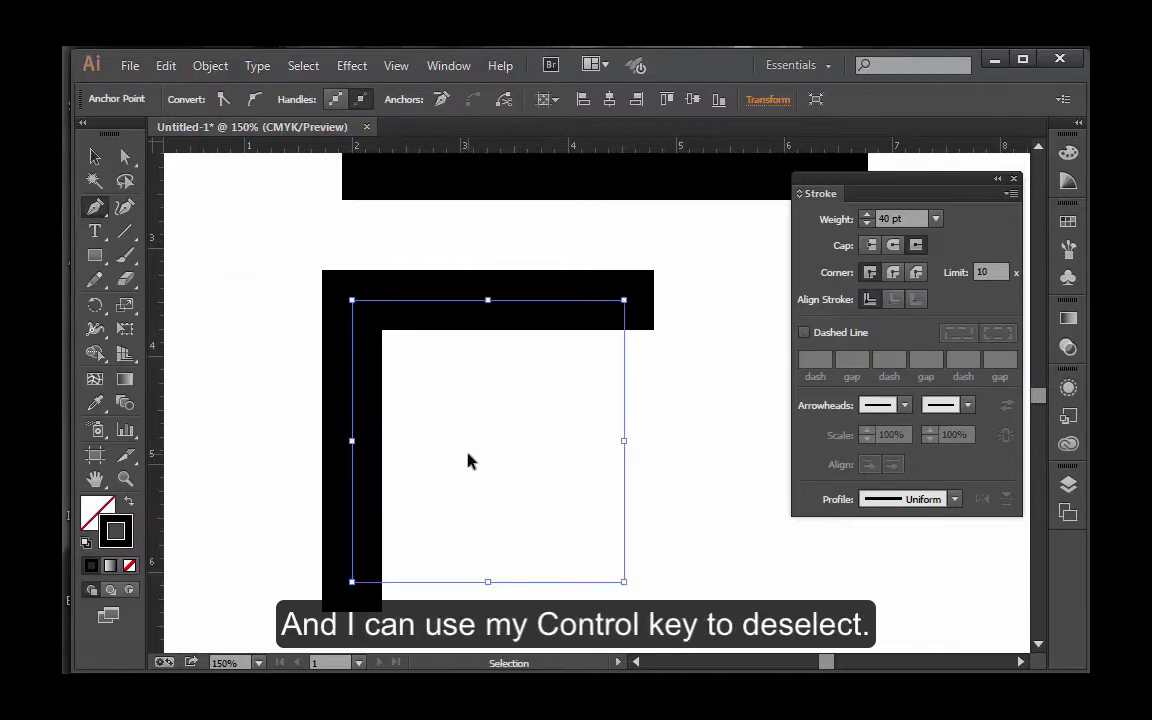
ctrl+click(697, 512)
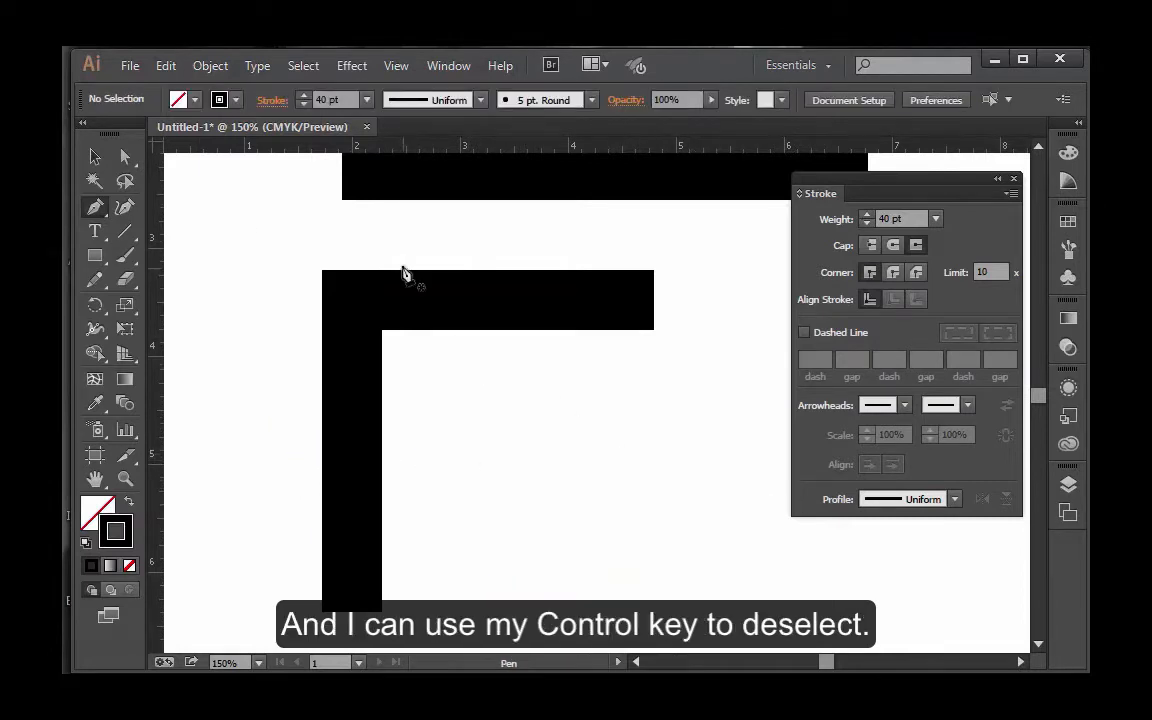
- Examine the anchor points of the L-shaped path by directly selecting its corner point, and deselect it
click(124, 160)
drag(268, 251, 408, 394)
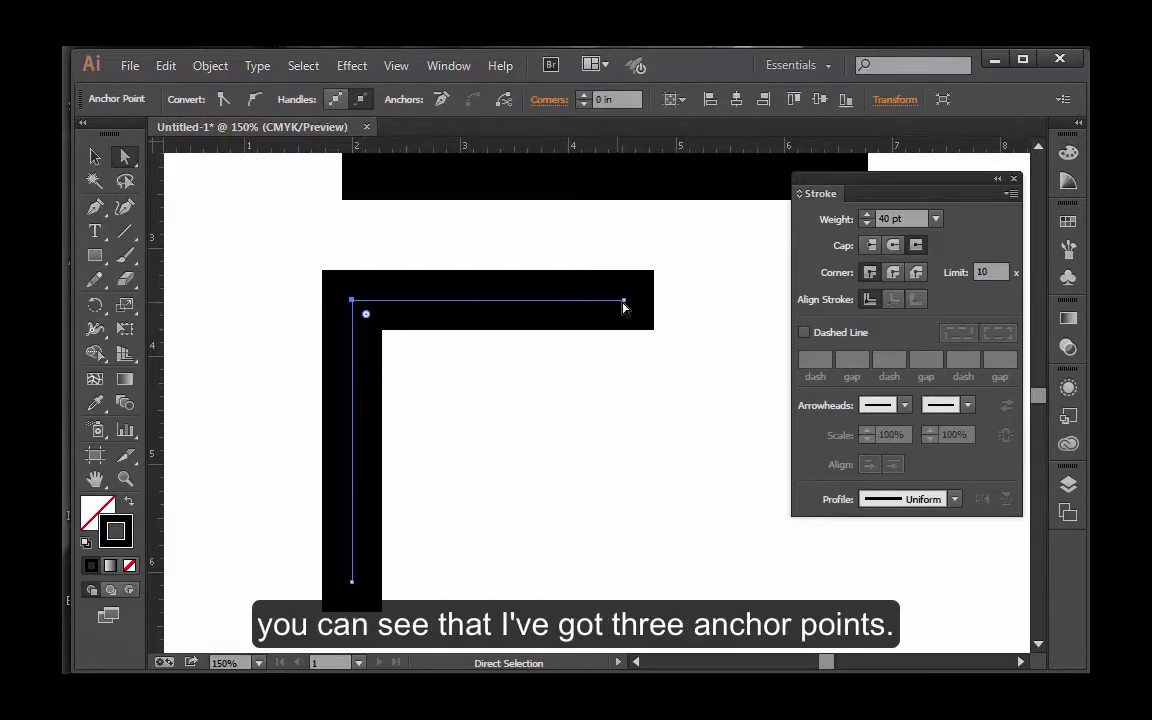
click(442, 378)
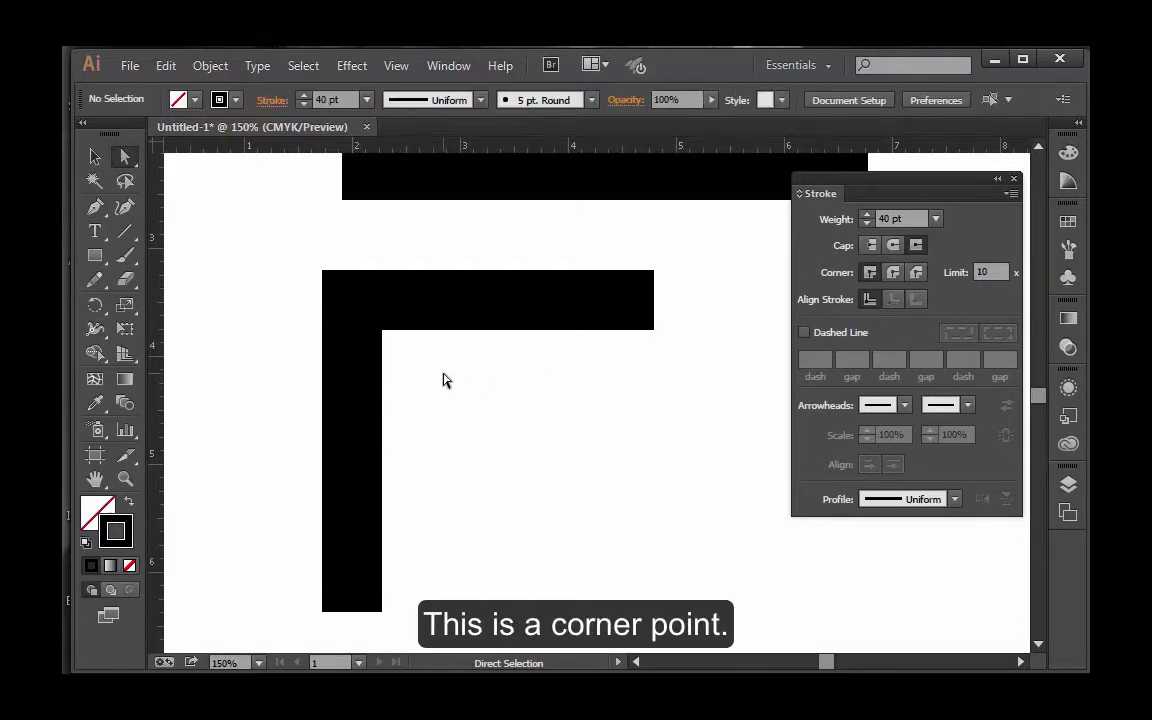
- Select the L-shaped path and compare the Butt, Round and Projecting caps on its ends, finishing with Butt
click(422, 309)
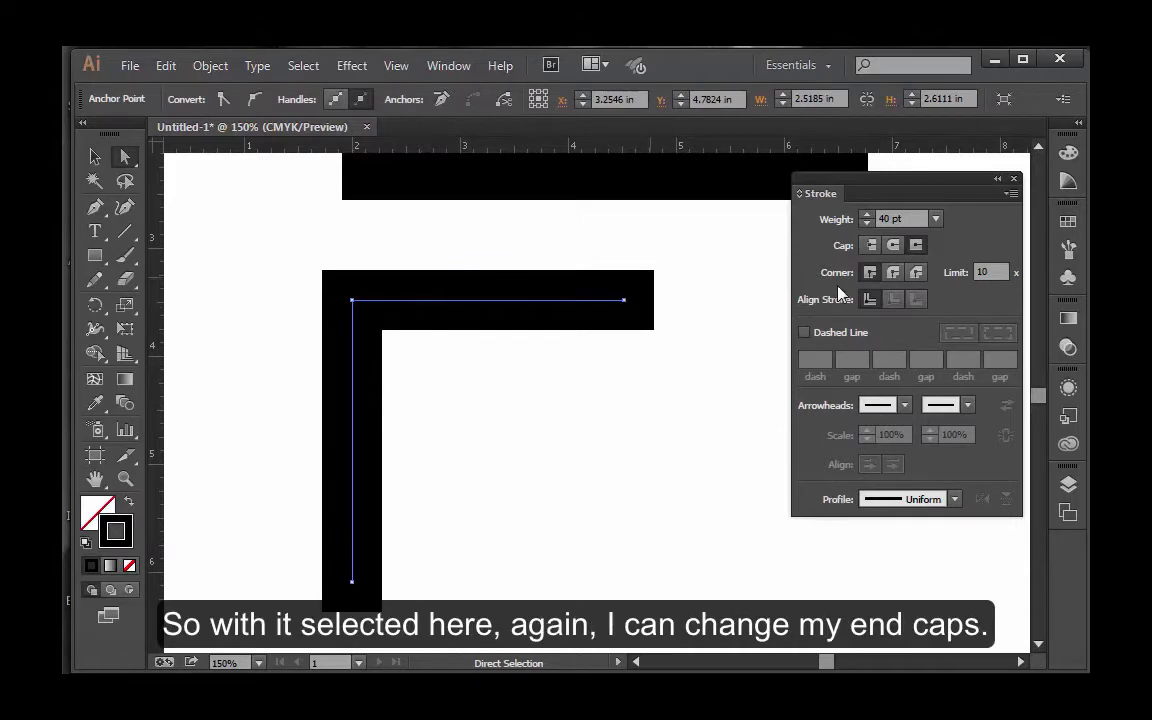
click(871, 246)
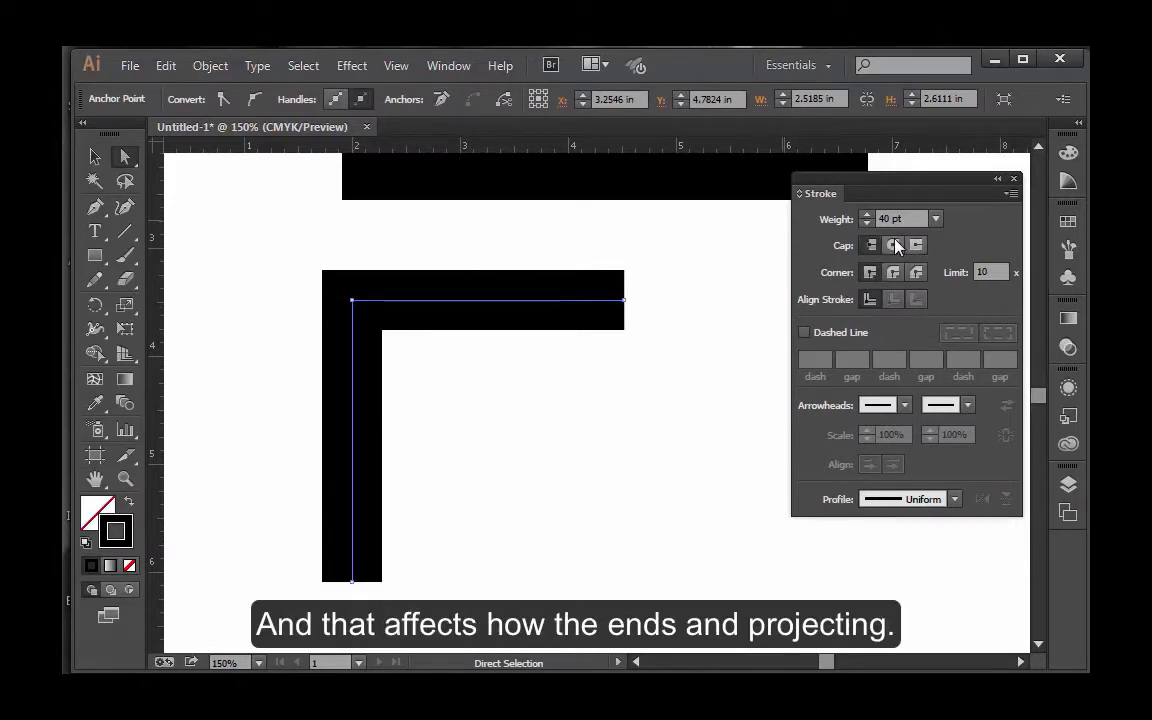
click(893, 245)
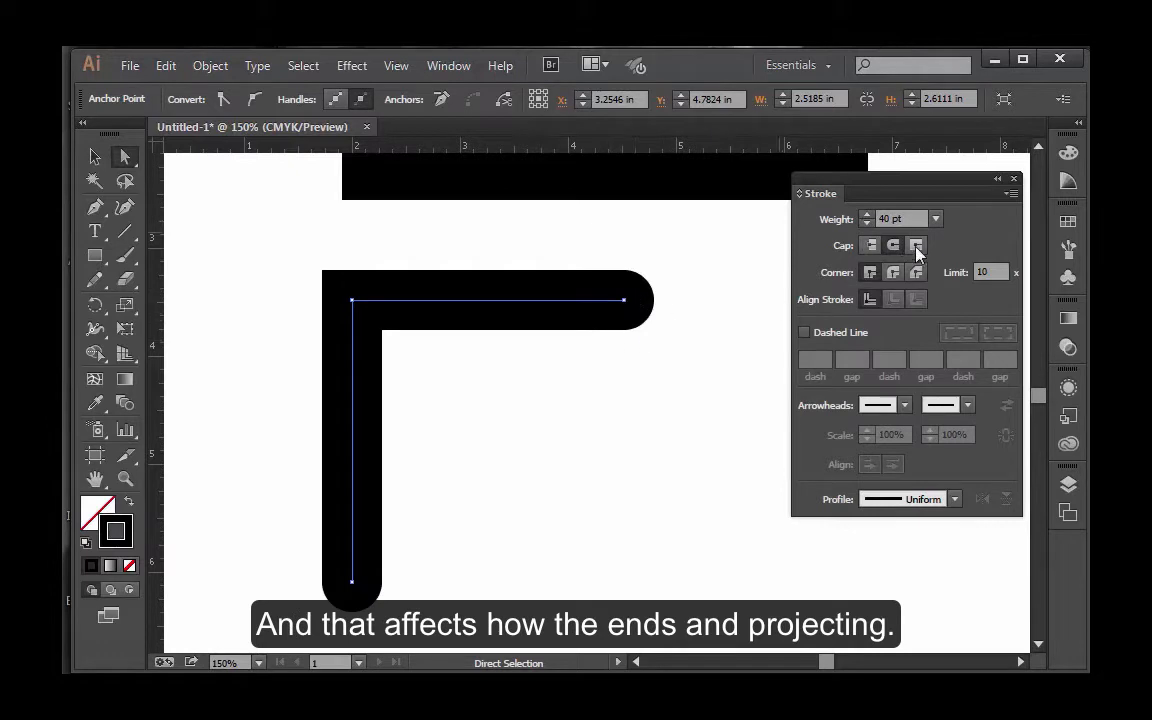
click(918, 248)
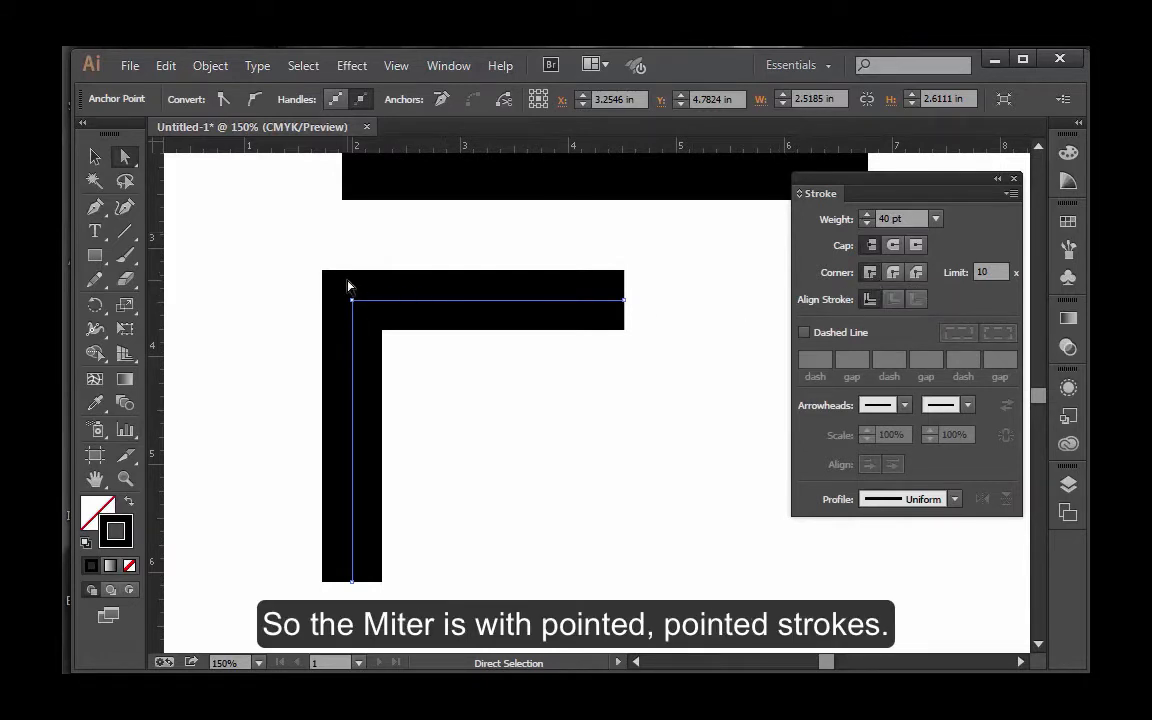
- Try a Round join on the L-shaped path's corner and change it to a Bevel join
click(894, 274)
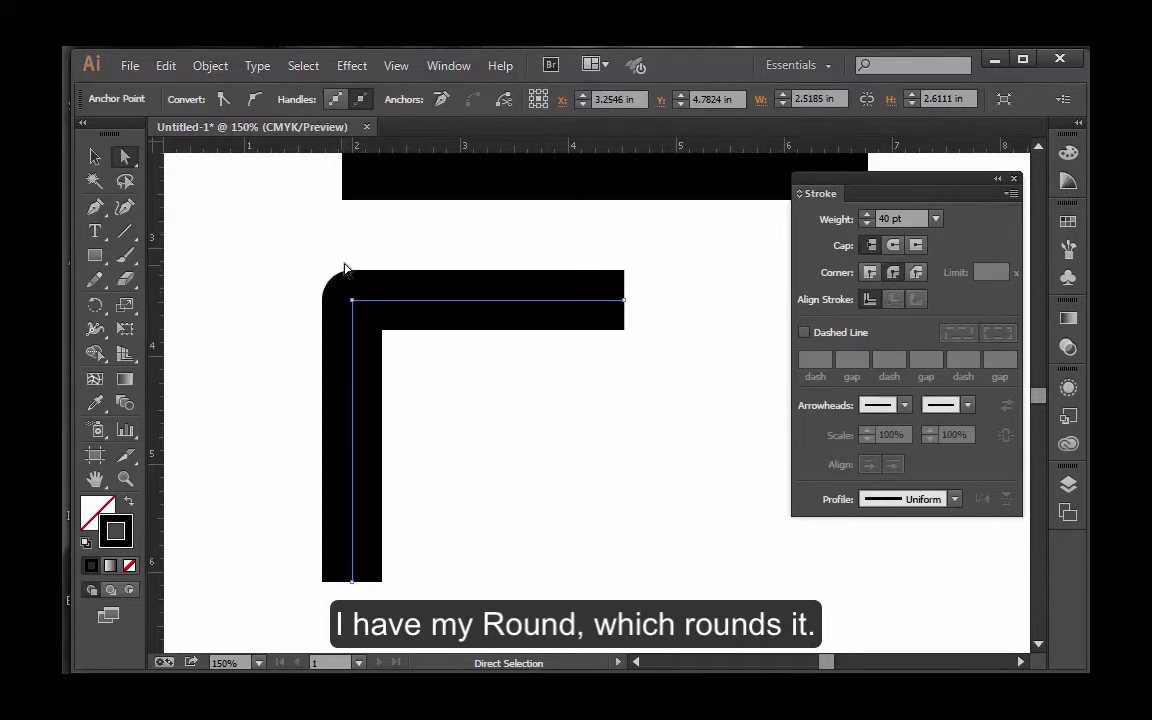
click(918, 274)
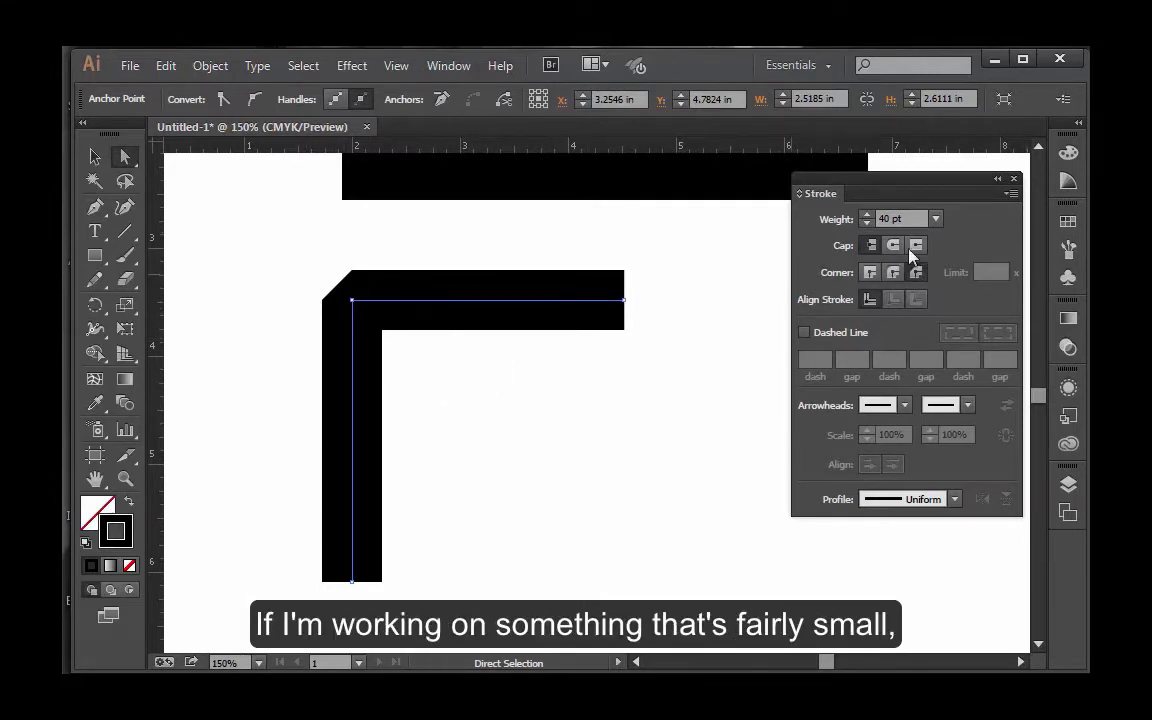
- Try stroke weights of 10 pt and 2 pt on the L-shaped path, deselecting it after each change
click(935, 219)
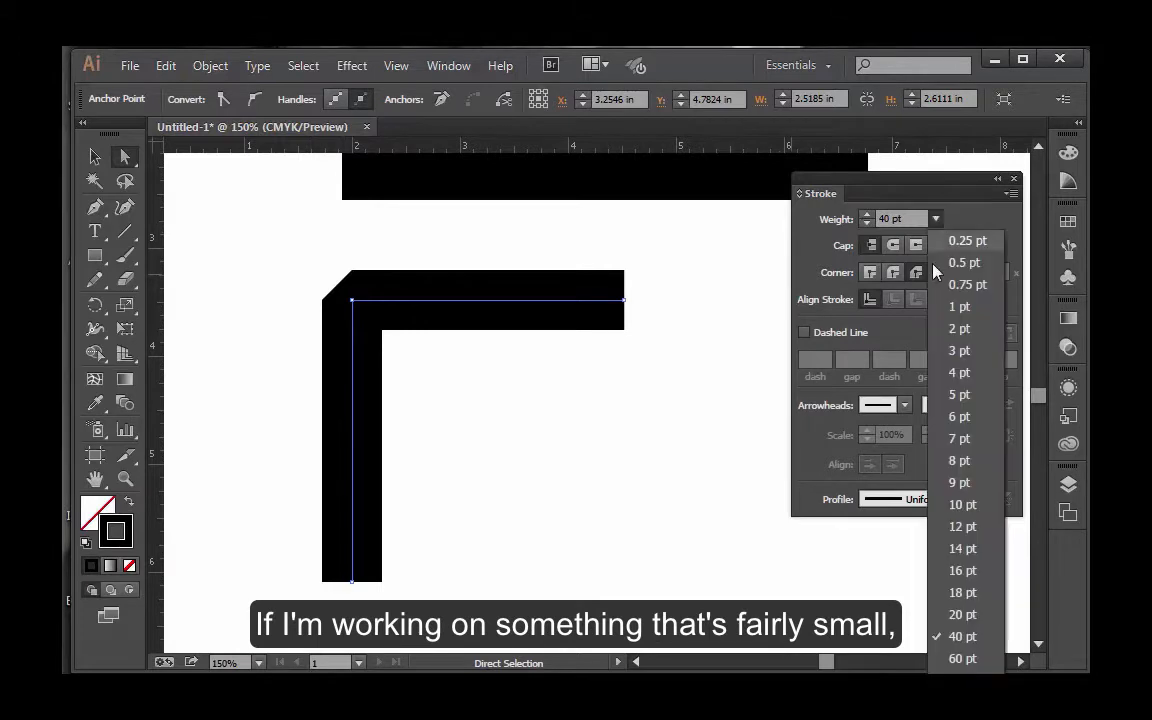
click(975, 505)
click(483, 371)
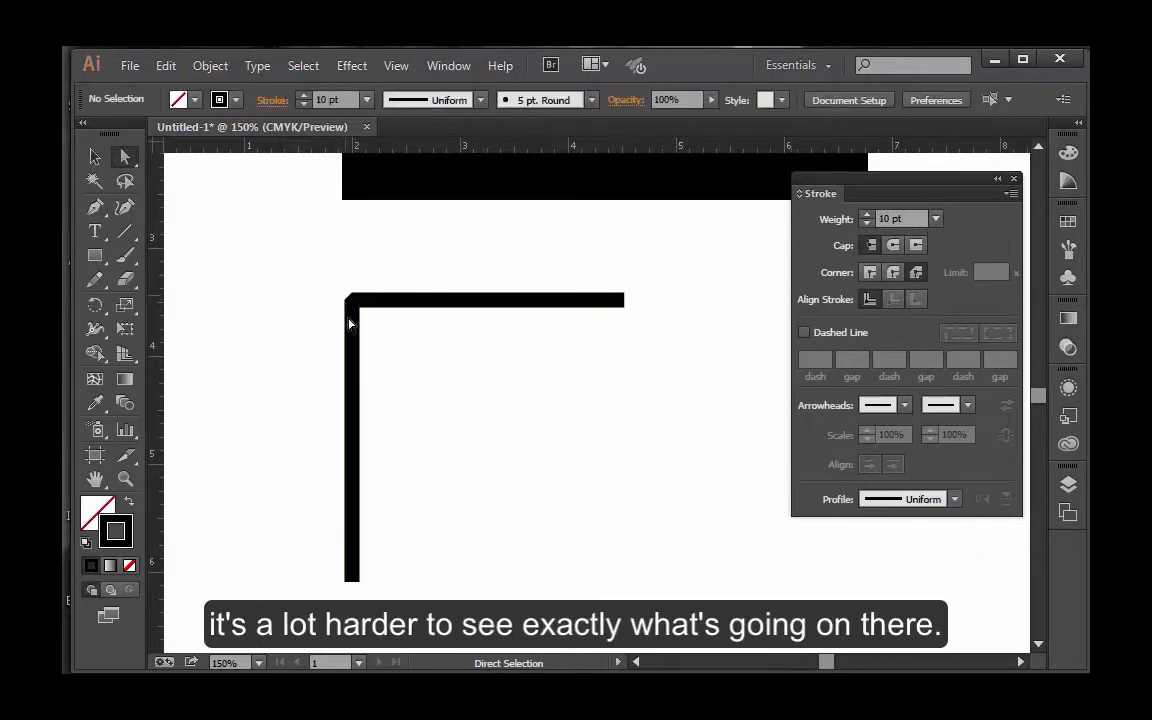
drag(342, 266, 404, 337)
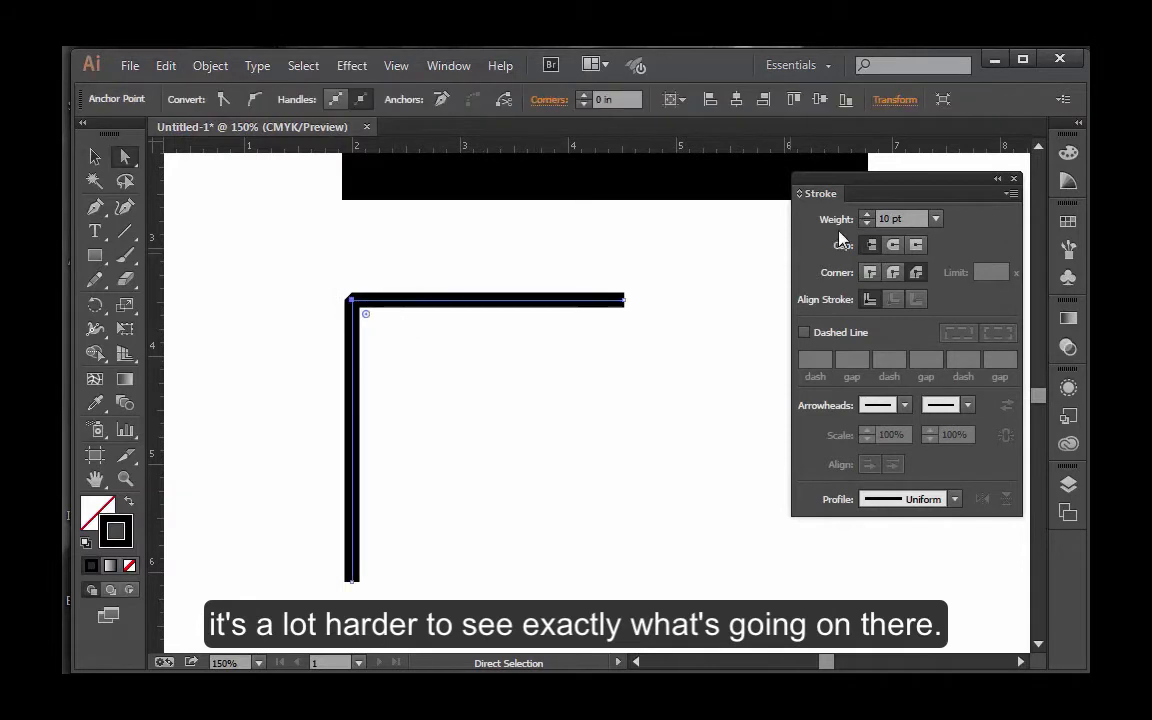
click(936, 219)
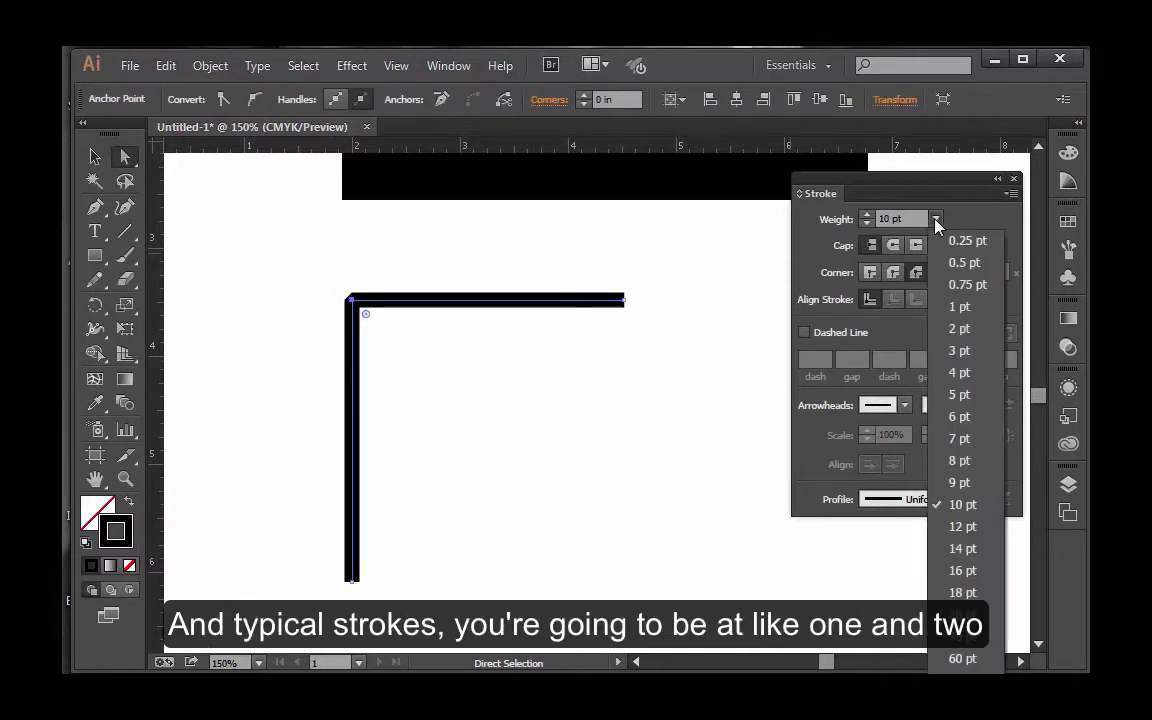
click(960, 328)
click(560, 355)
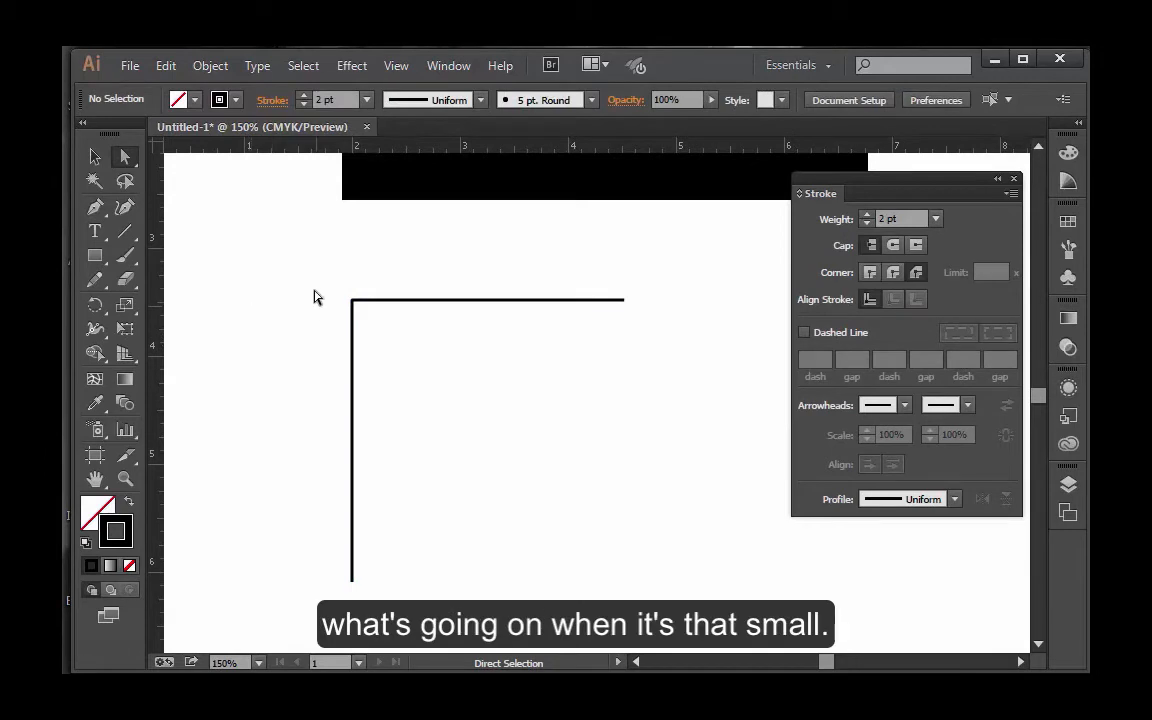
- Reselect the L-shaped path by its corner point, set its stroke weight to 60 pt, and switch its corner to a Miter join
drag(278, 230, 362, 312)
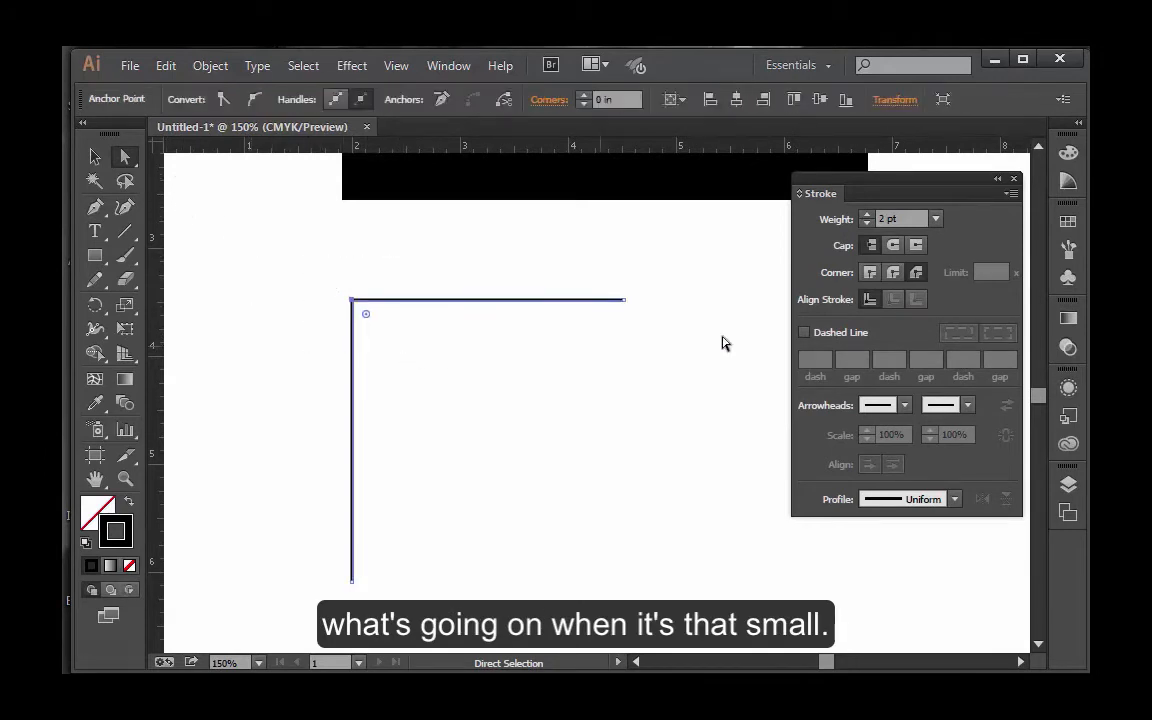
click(936, 219)
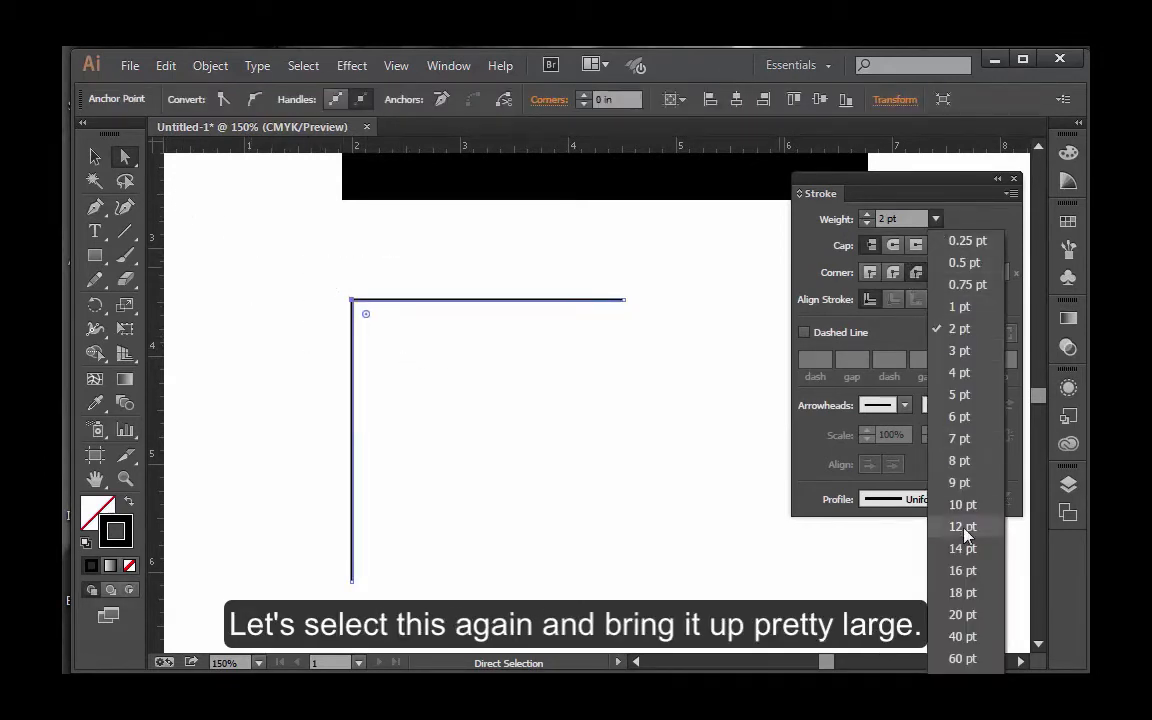
click(962, 659)
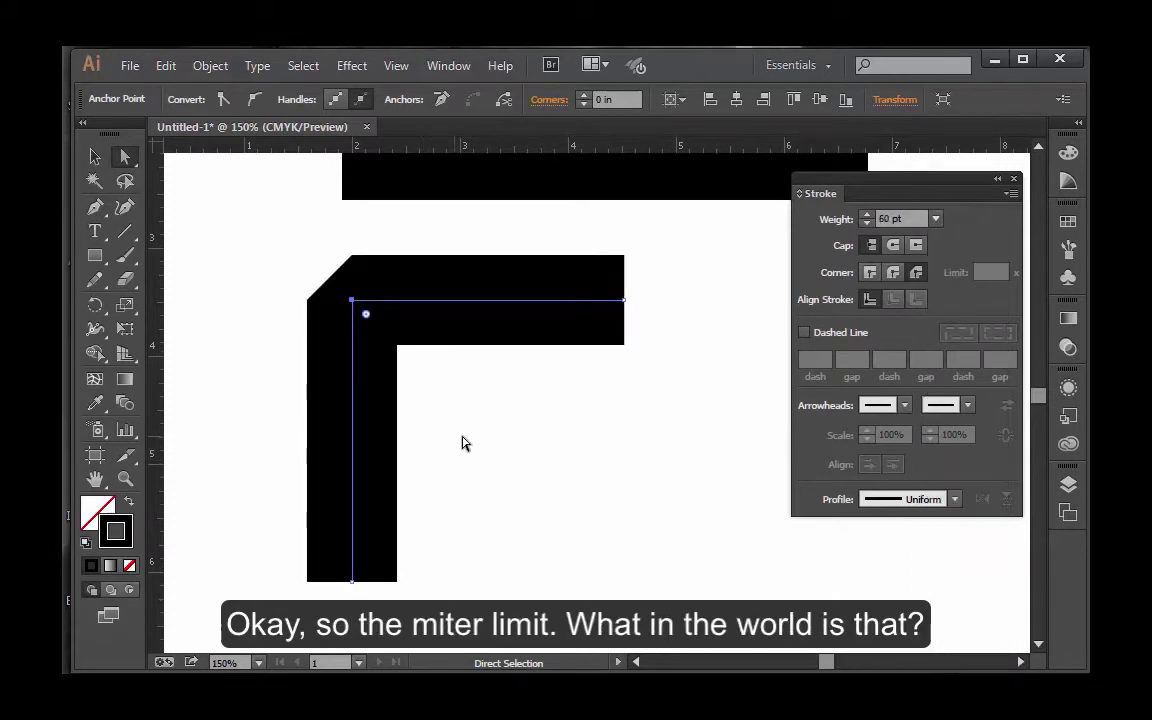
click(890, 274)
click(869, 273)
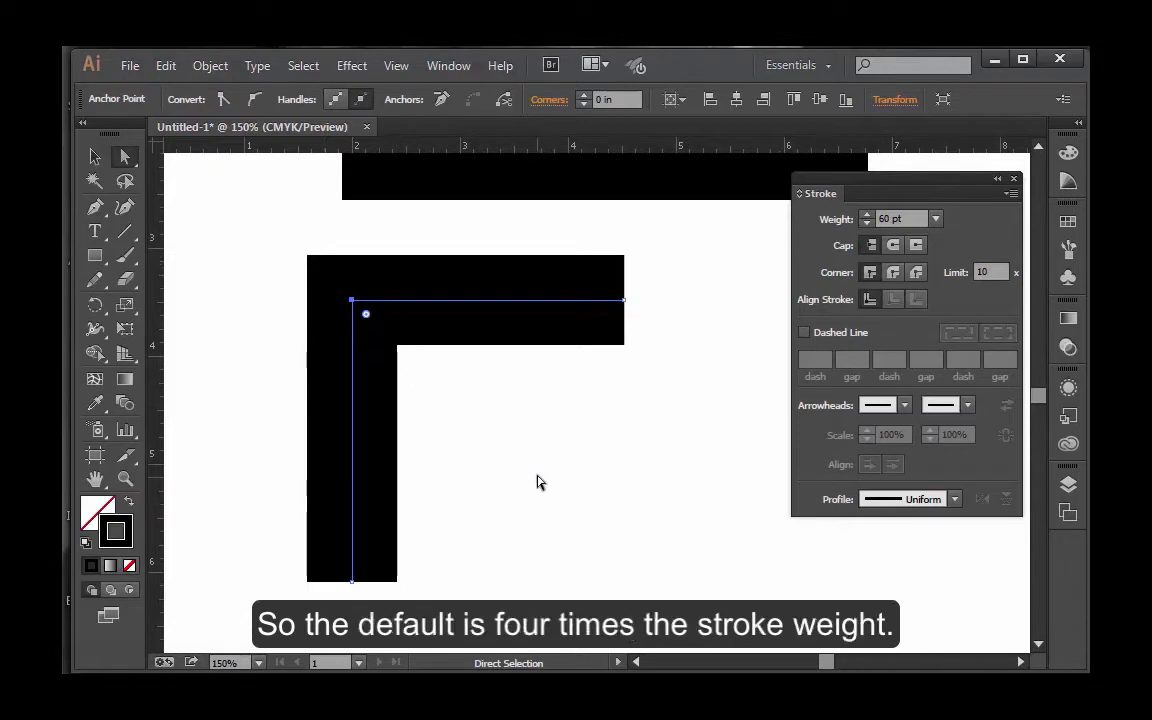
- Try miter limits of 40 and 80 on the L-shaped path, return the limit to 10, and deselect the path
click(991, 271)
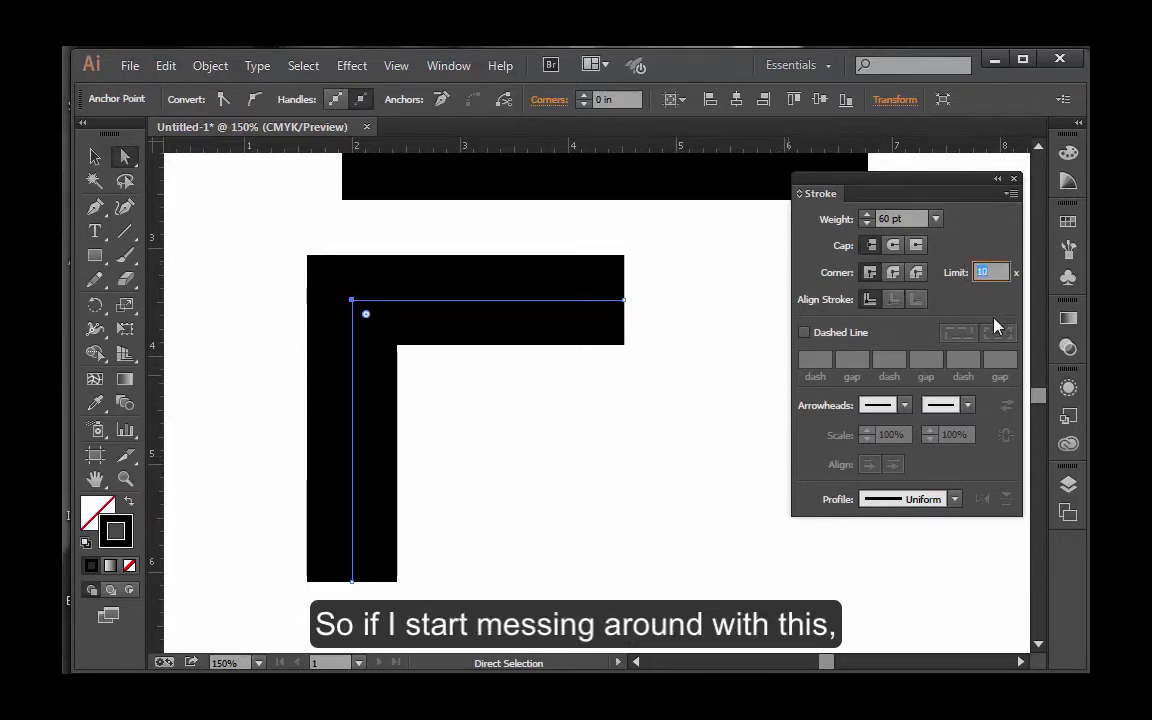
text(40)
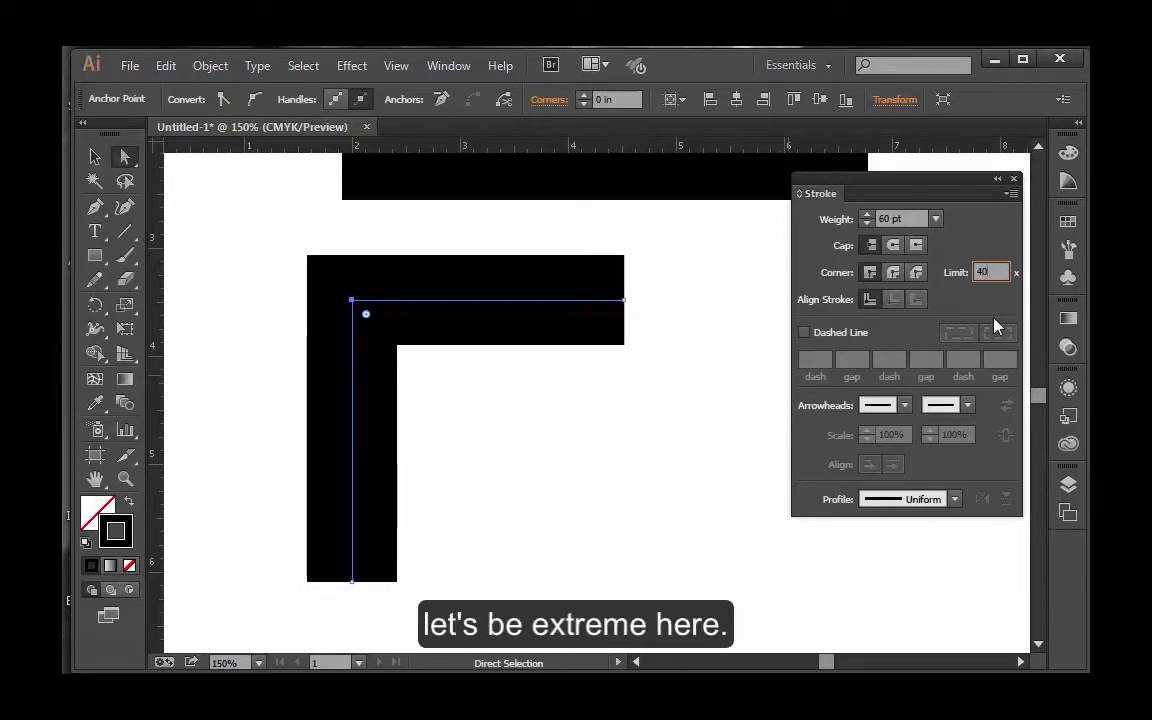
key(Tab)
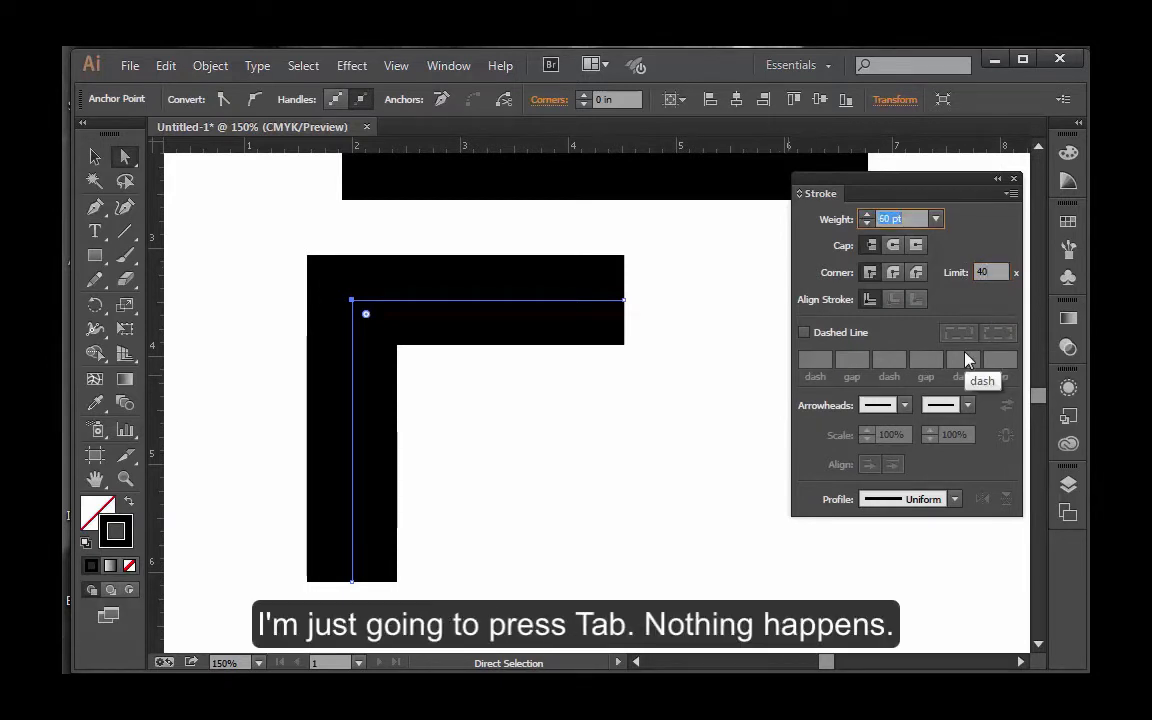
click(998, 272)
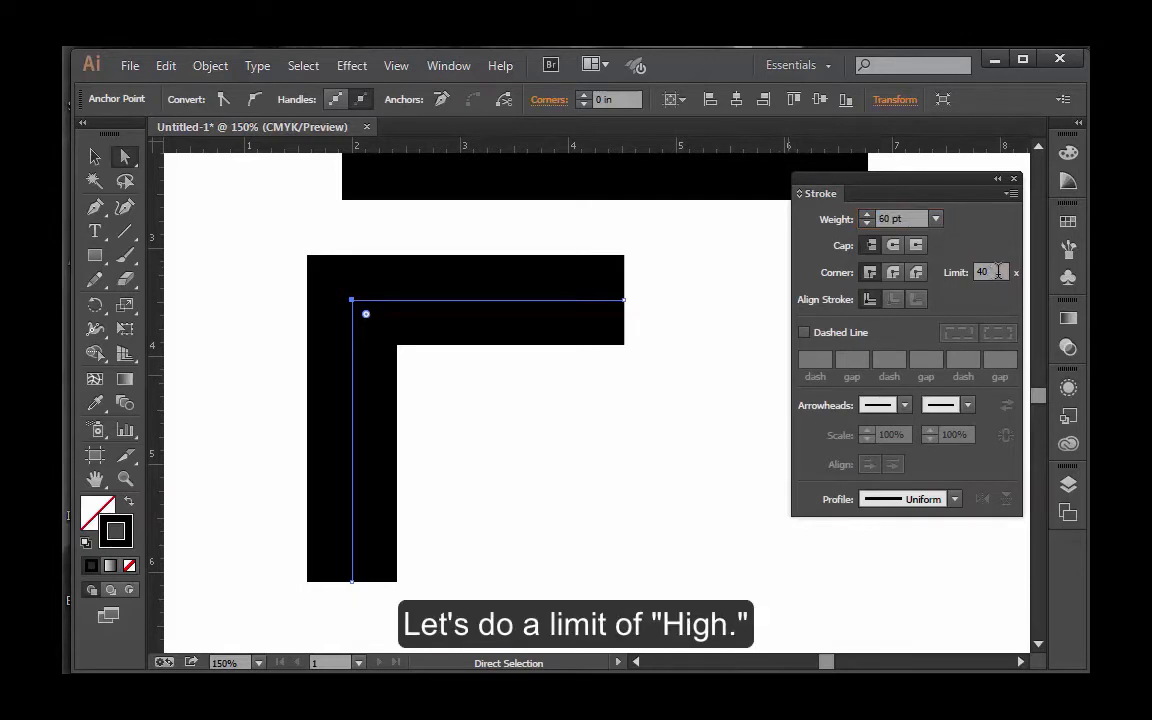
drag(998, 272, 960, 280)
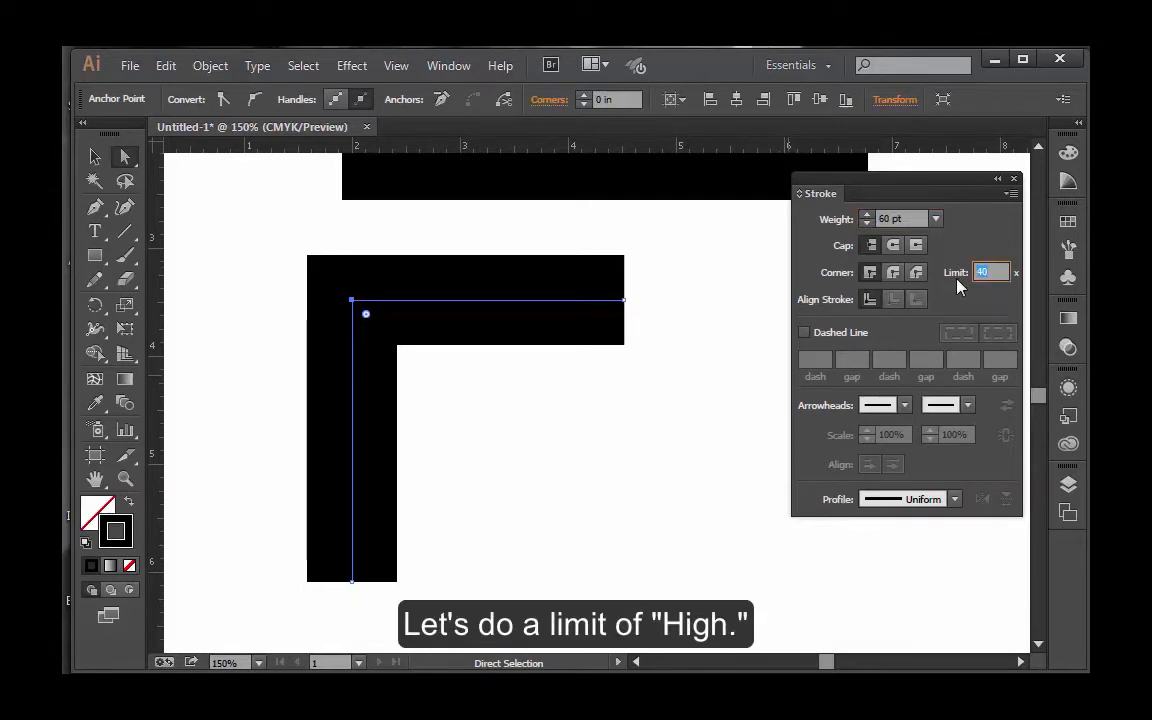
key(Tab)
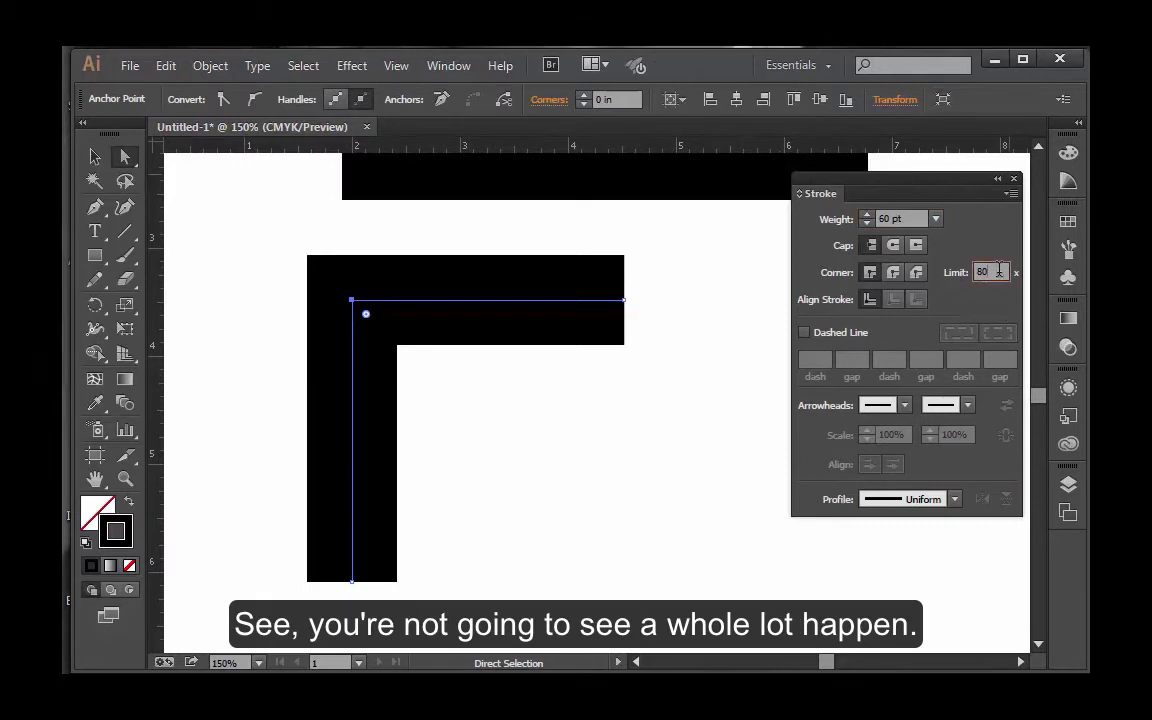
key(Tab)
text(10)
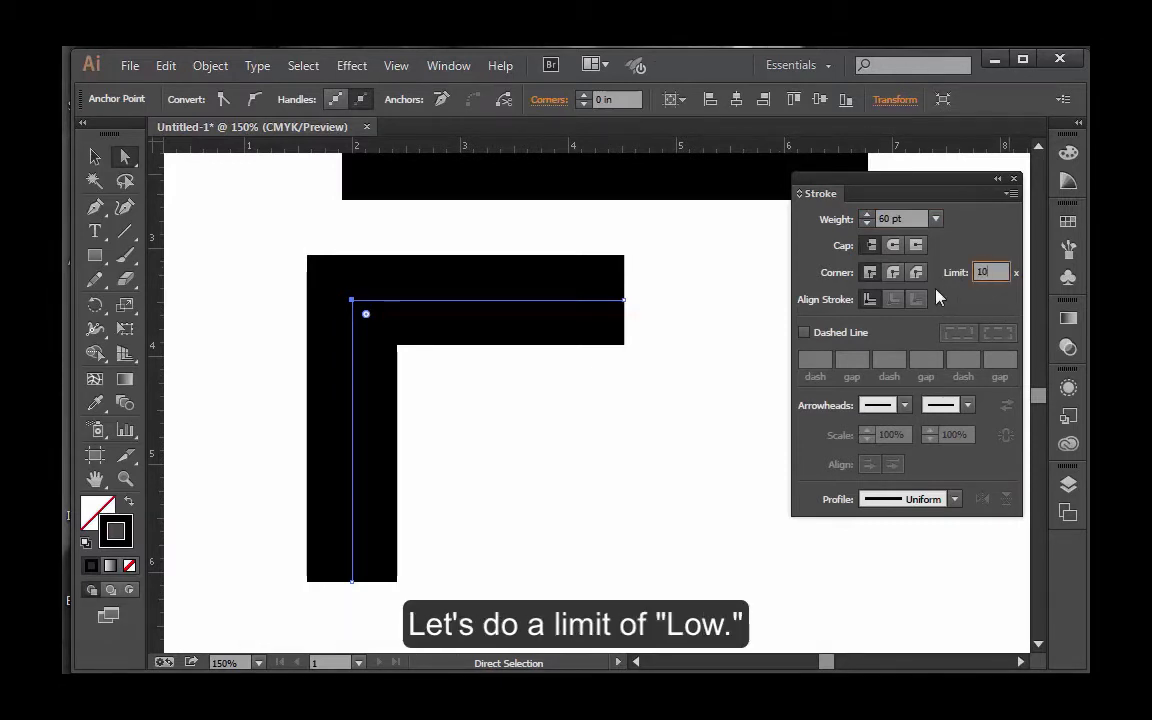
key(Tab)
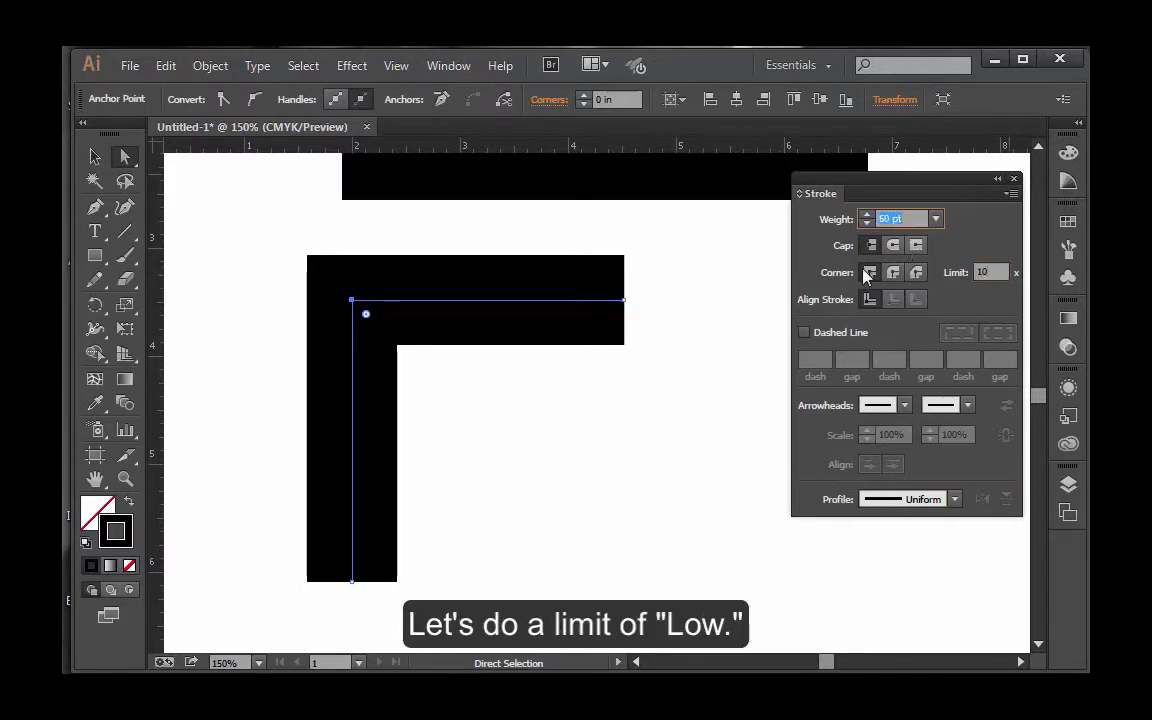
click(530, 468)
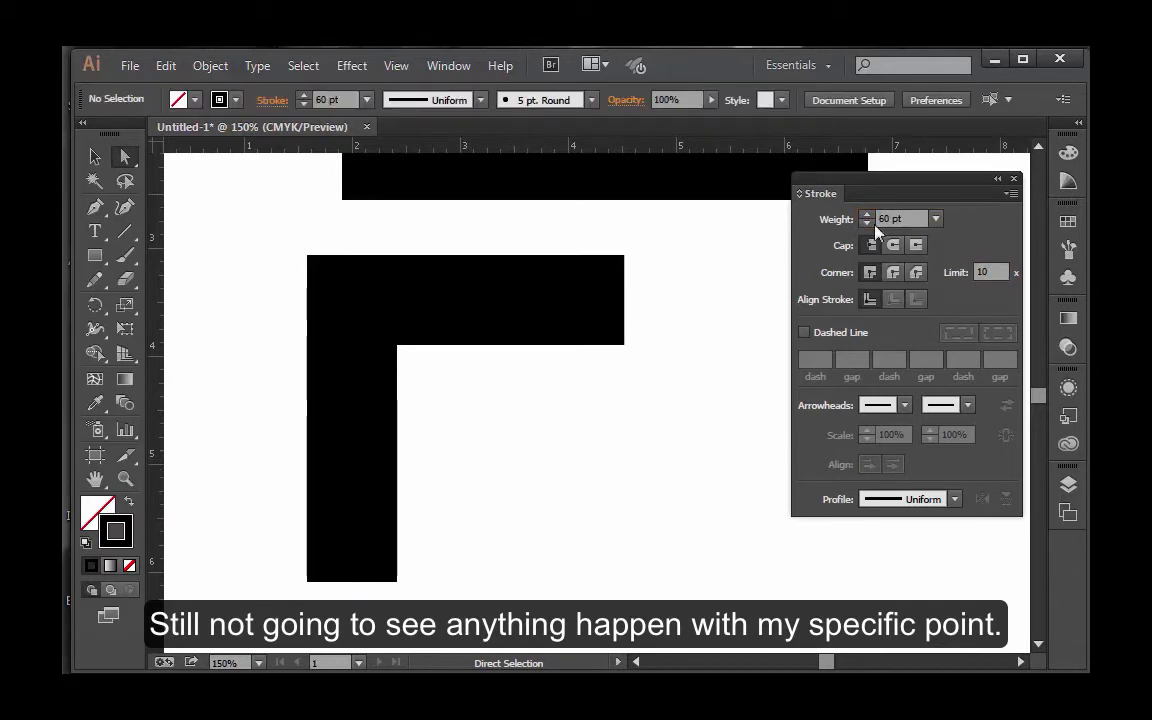
- Set the stroke weight to 7 pt with nothing selected, and reselect the L-shaped path
click(937, 220)
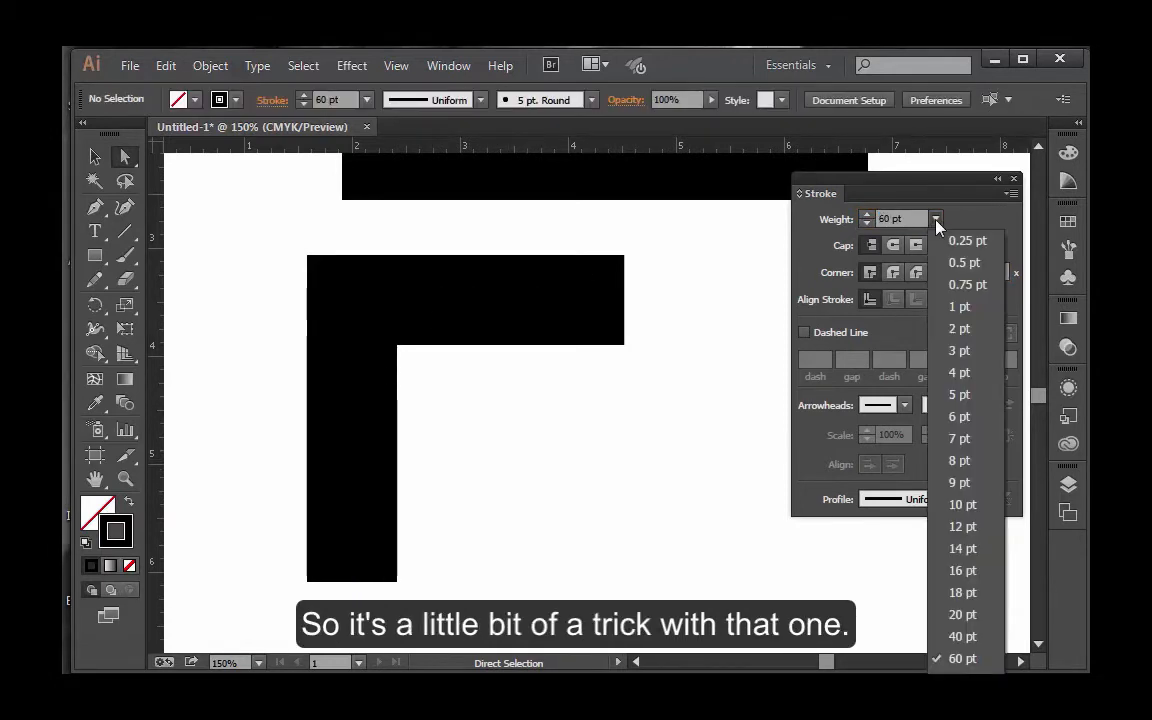
click(940, 446)
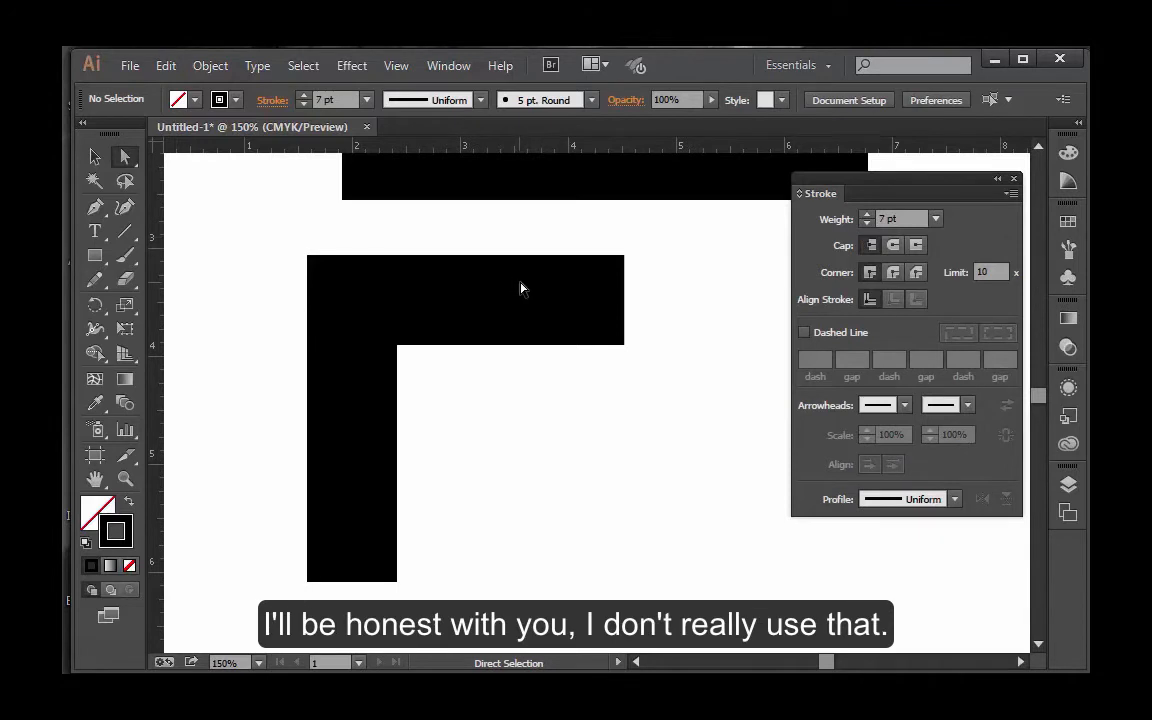
click(470, 258)
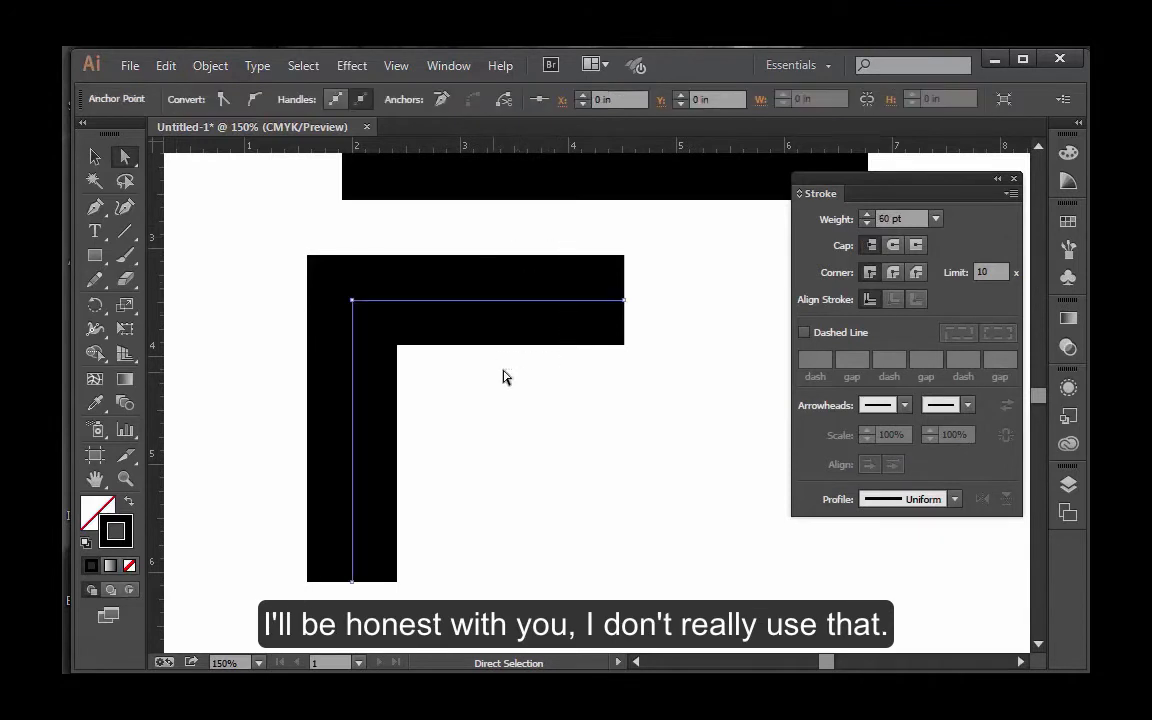
click(936, 222)
click(665, 457)
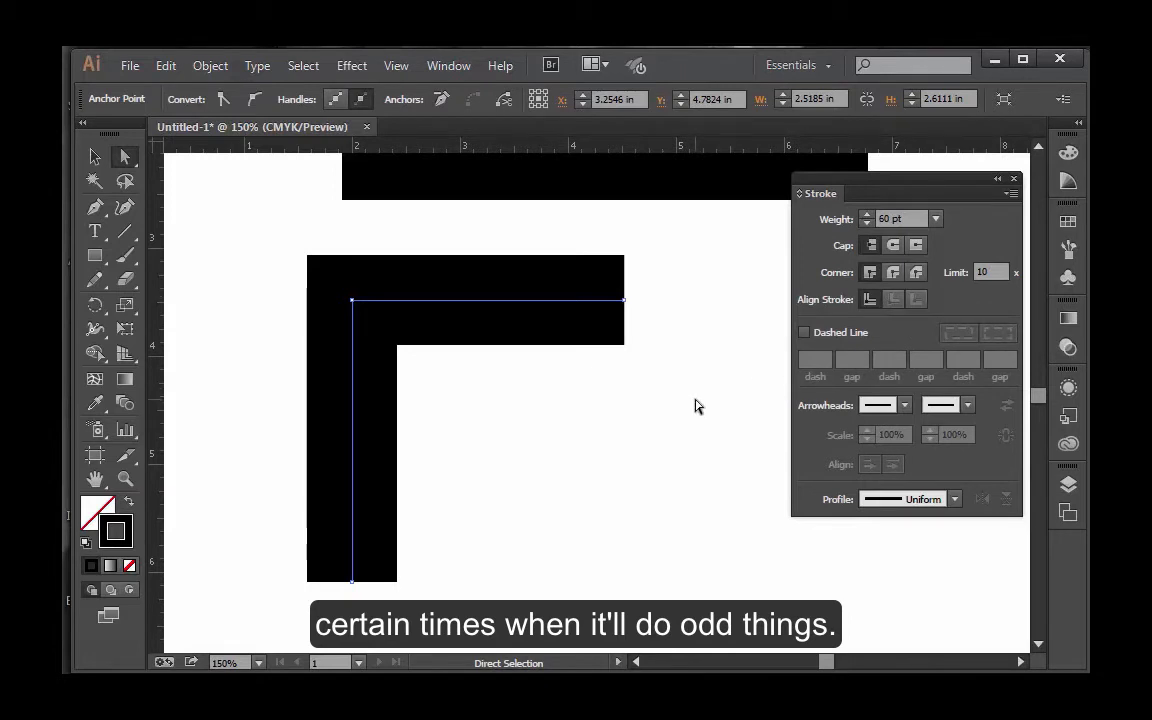
- Draw a rectangle with the Rectangle tool in the empty artboard area to the right of the L-shaped path
key(space)
drag(646, 394, 269, 365)
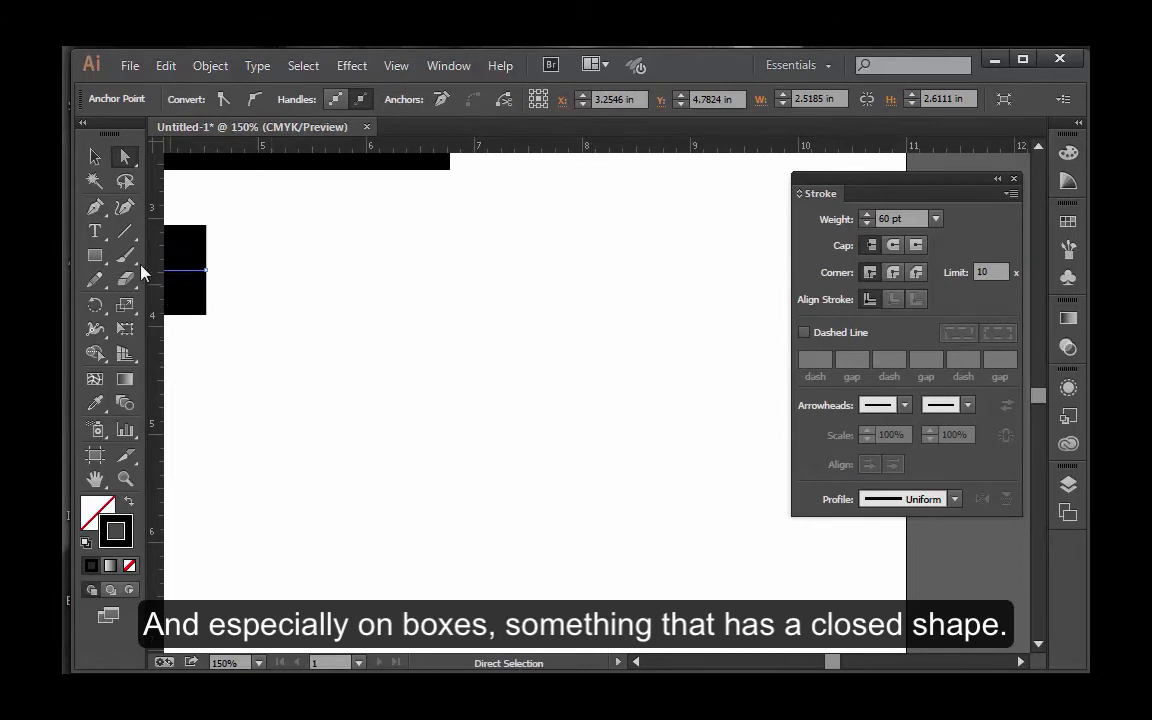
click(95, 255)
mouse_move(319, 280)
mouse_down()
mouse_move(506, 465)
mouse_move(645, 532)
mouse_up()
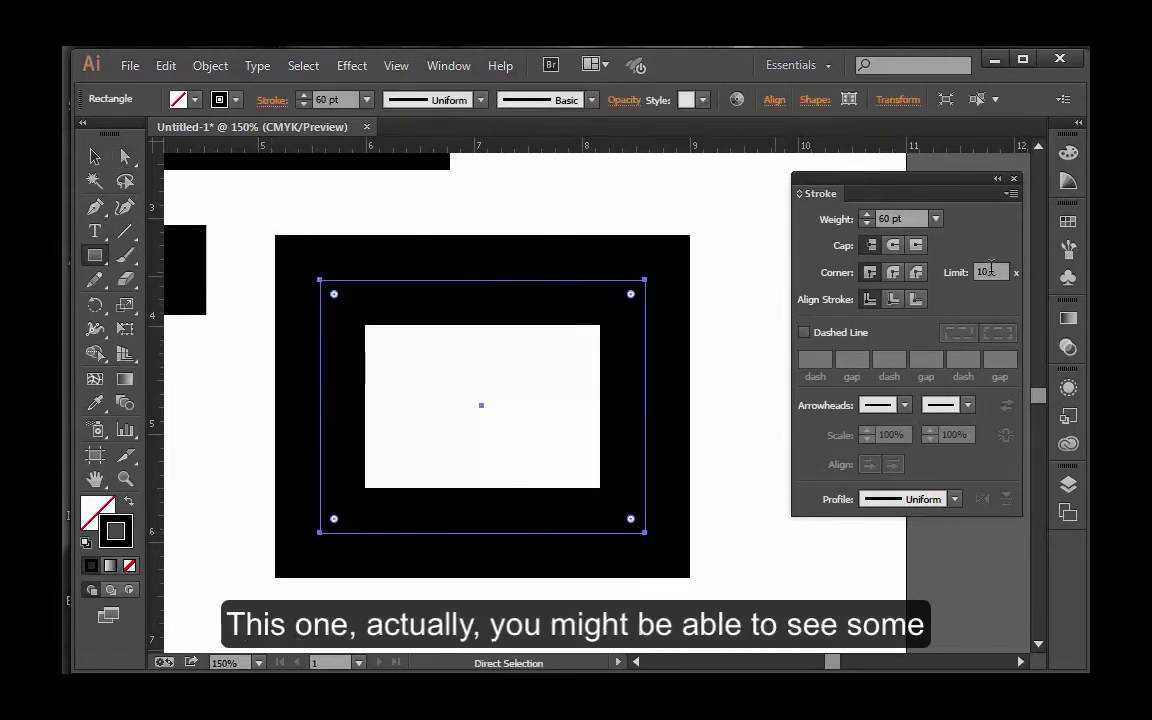
- Compare Round and Bevel joins on the rectangle's corners, finishing with a Miter join
click(900, 272)
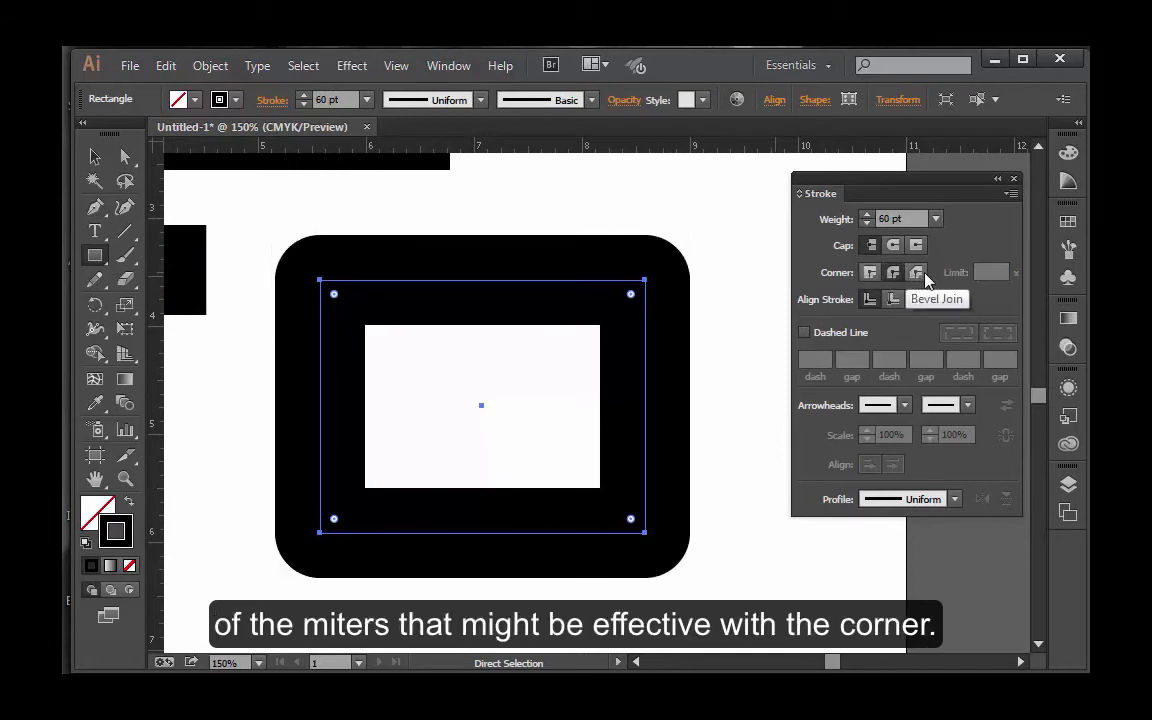
click(916, 272)
click(868, 273)
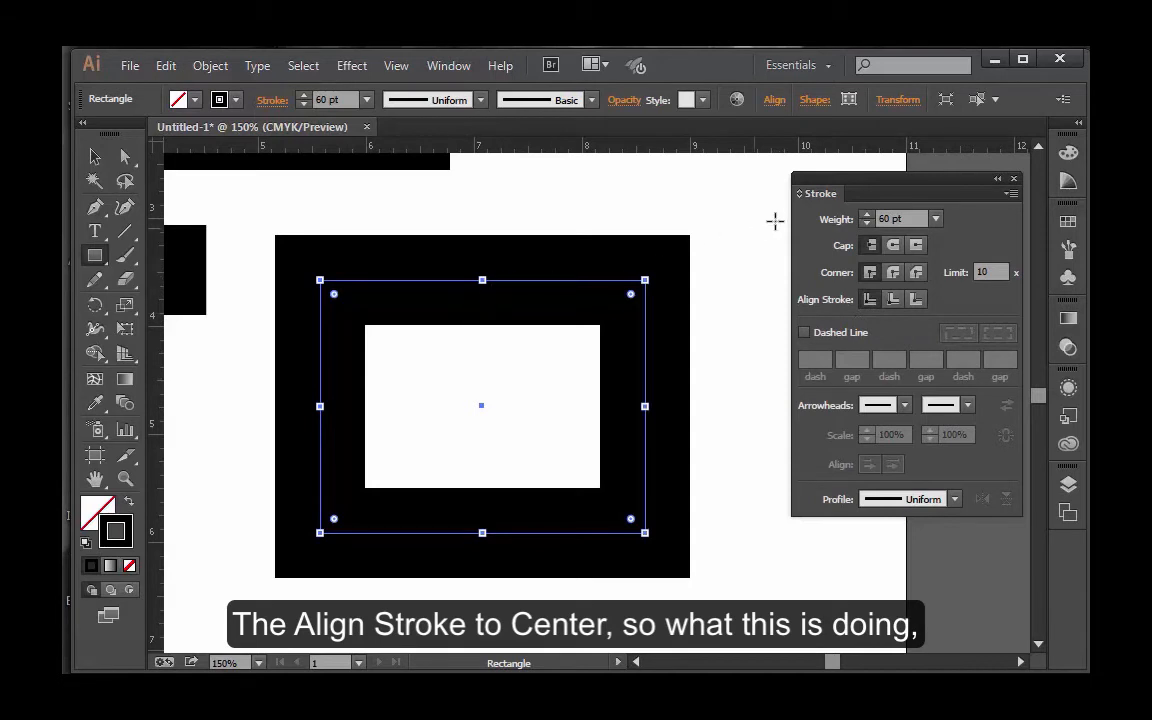
- Set the rectangle's stroke weight to 20 pt, and try aligning the stroke to the inside before aligning it to the outside
click(935, 218)
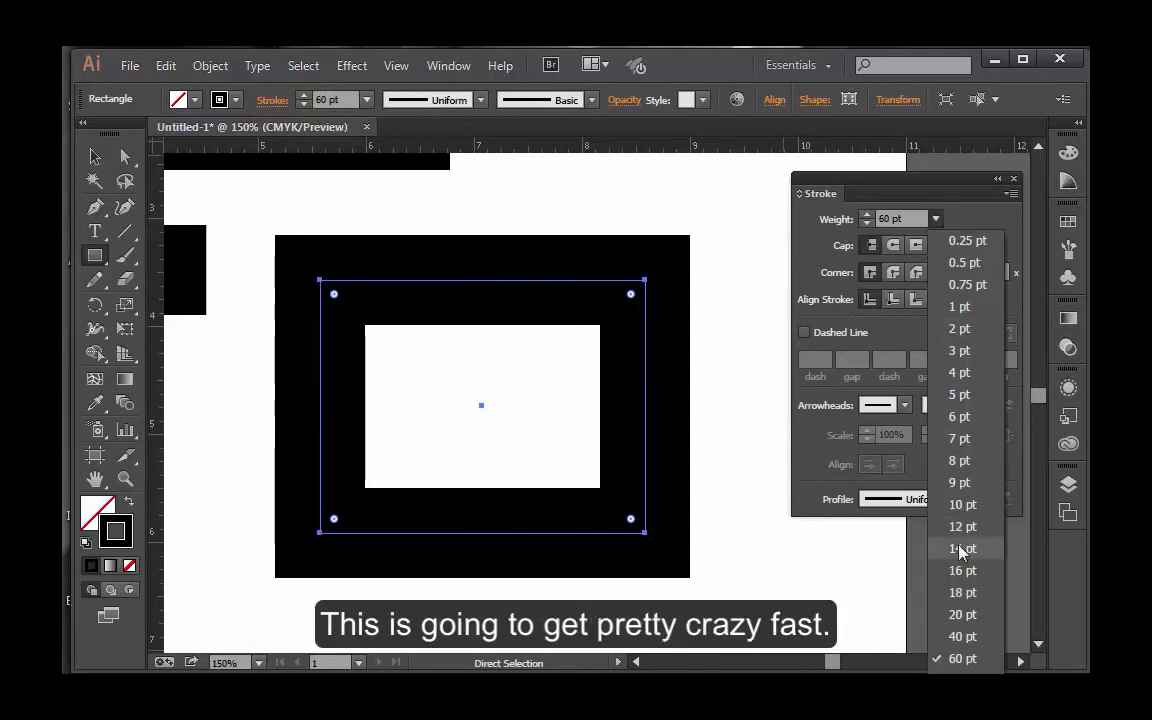
click(962, 614)
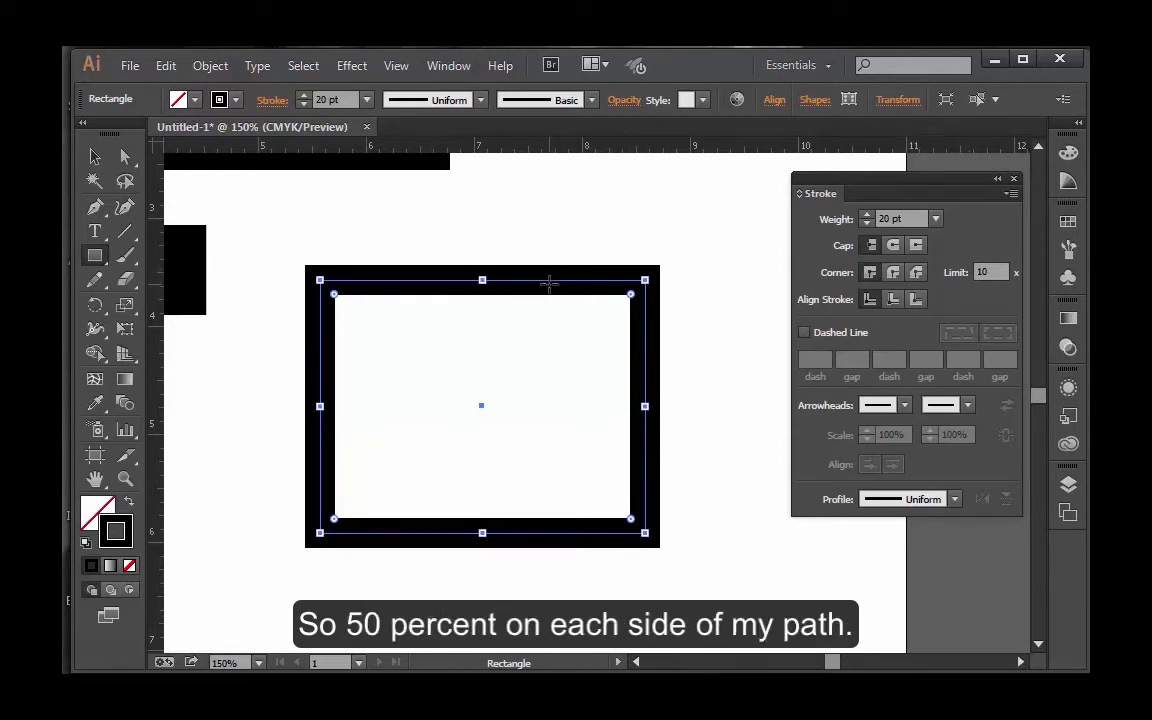
click(895, 301)
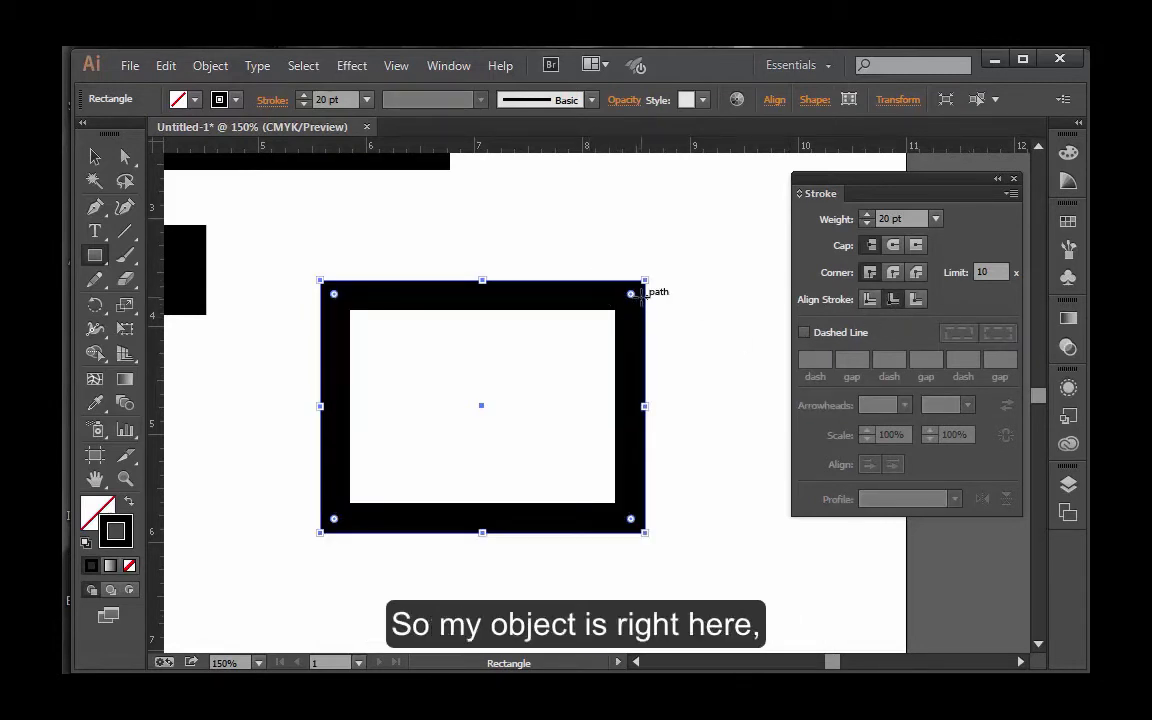
key(ctrl)
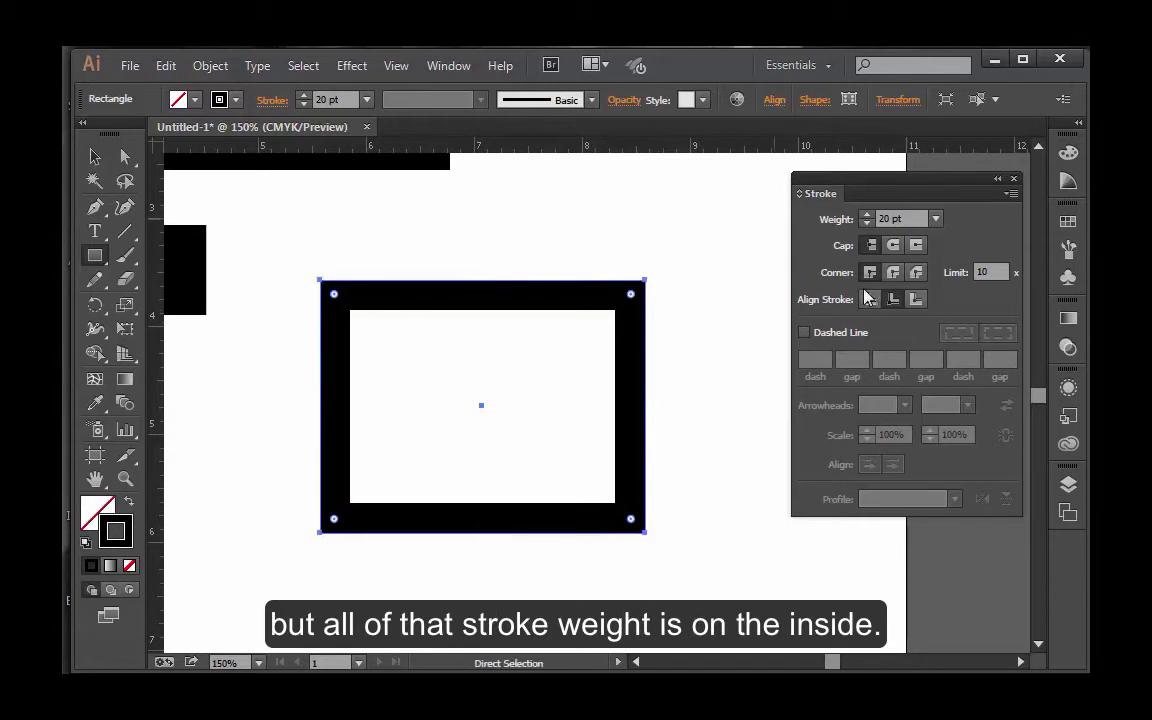
click(918, 301)
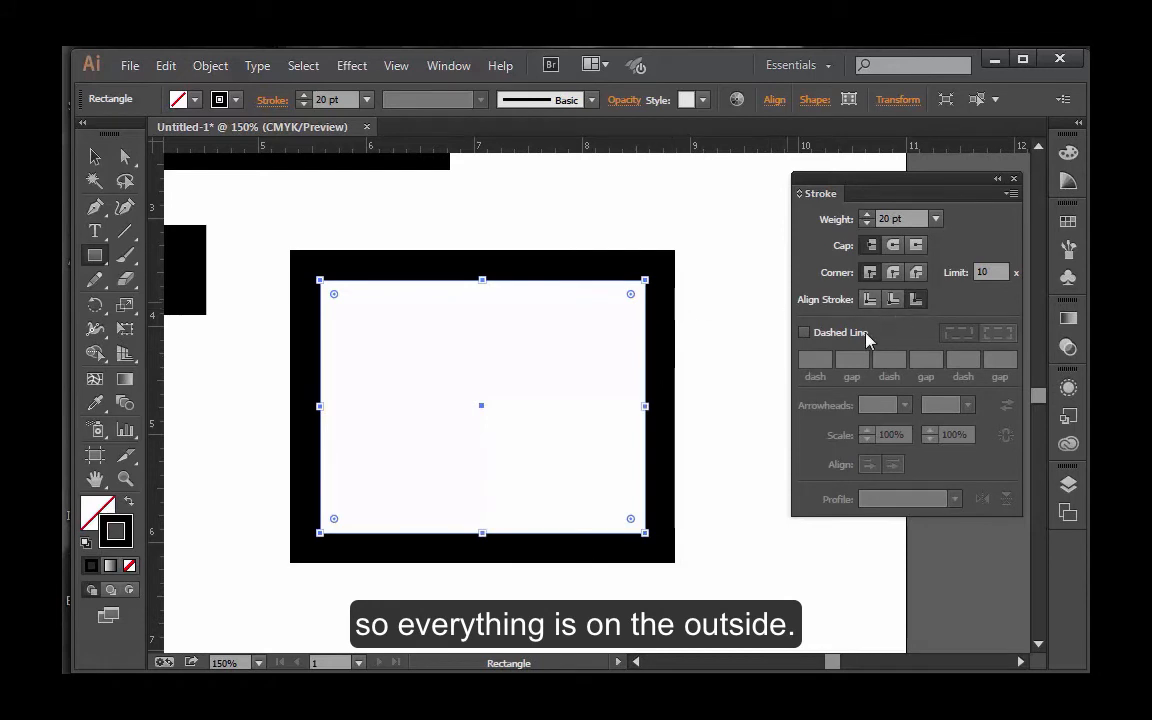
- Turn on a dashed line for the rectangle's stroke and set the gap to 24 pt, keeping the 12 pt dash
click(805, 333)
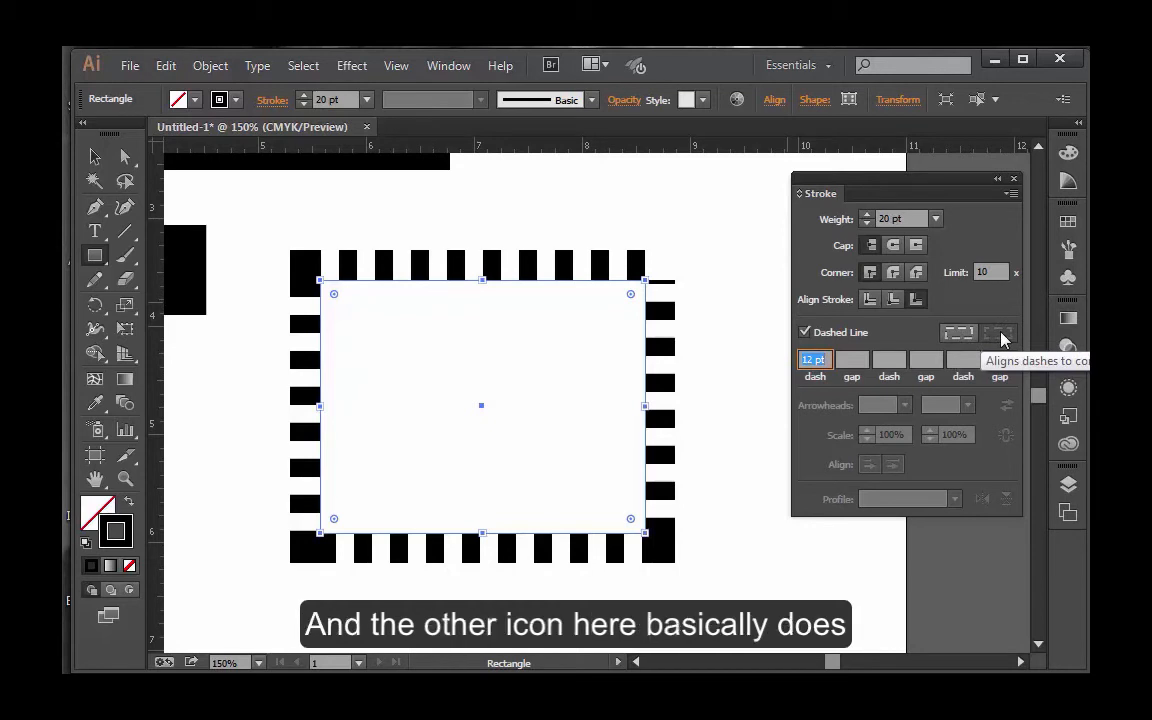
drag(912, 186, 726, 198)
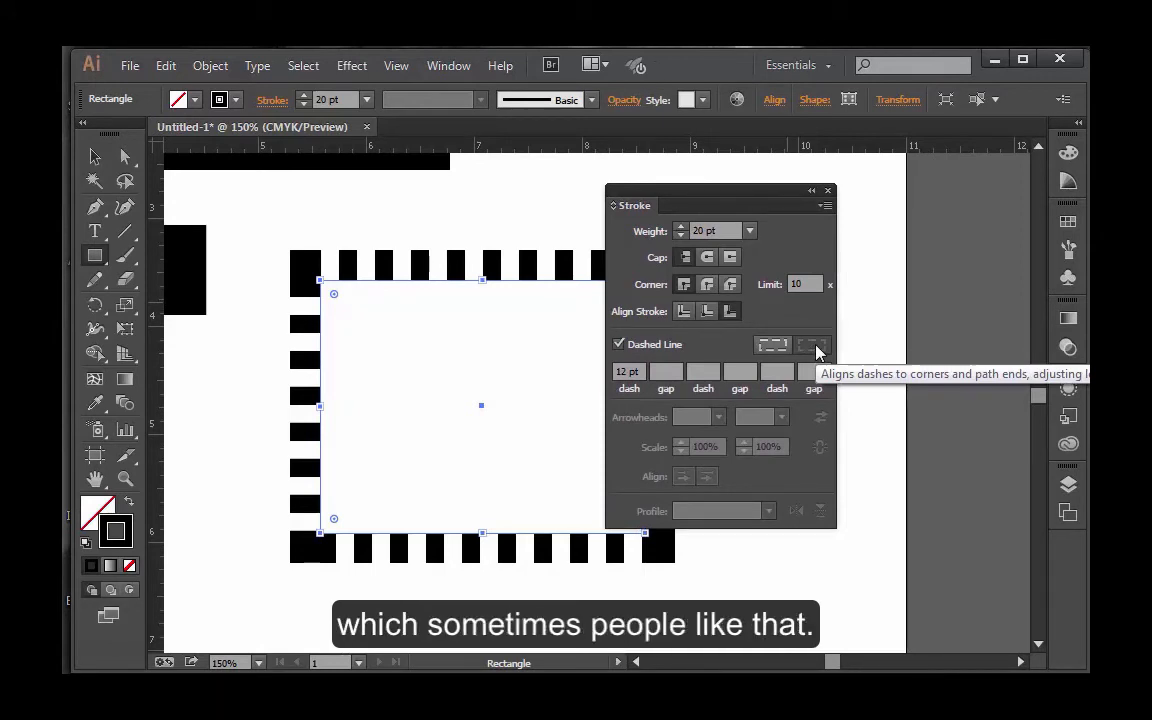
drag(697, 200, 853, 196)
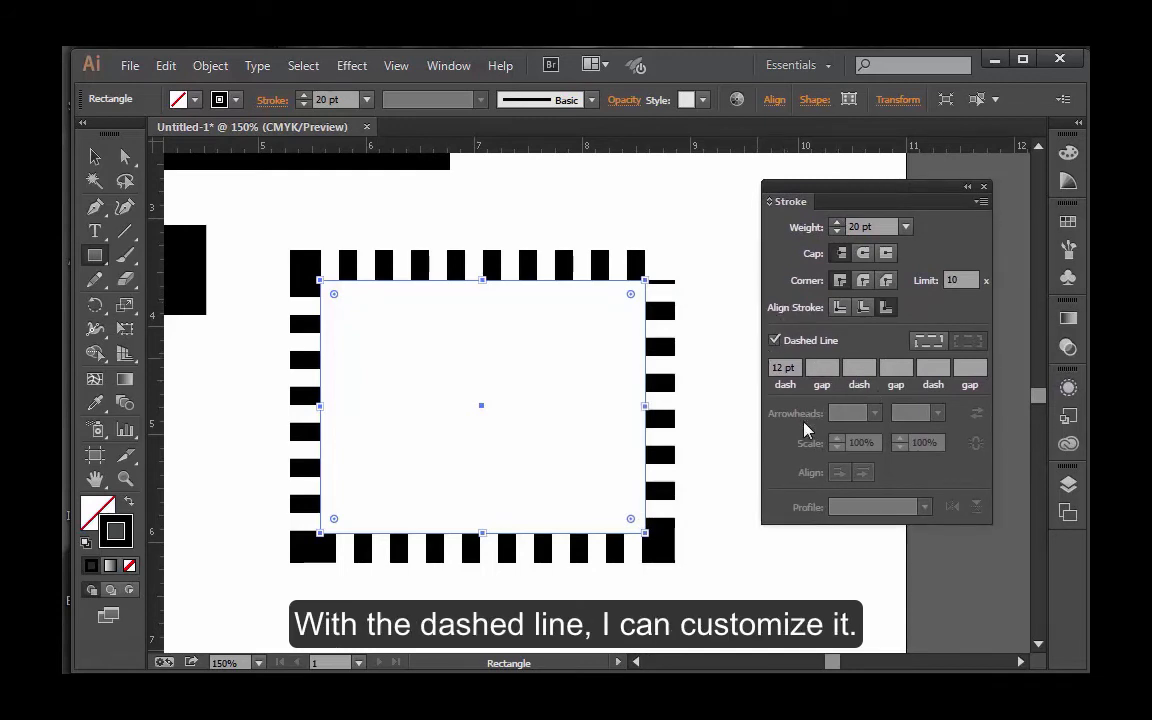
click(823, 369)
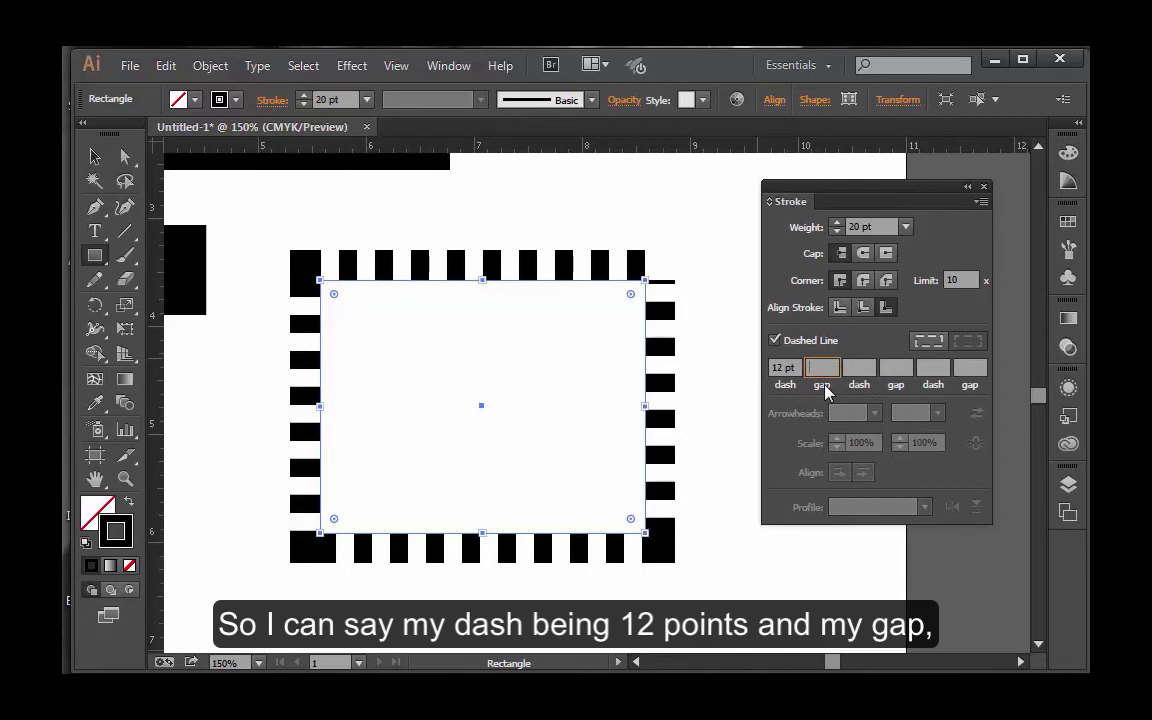
text(24)
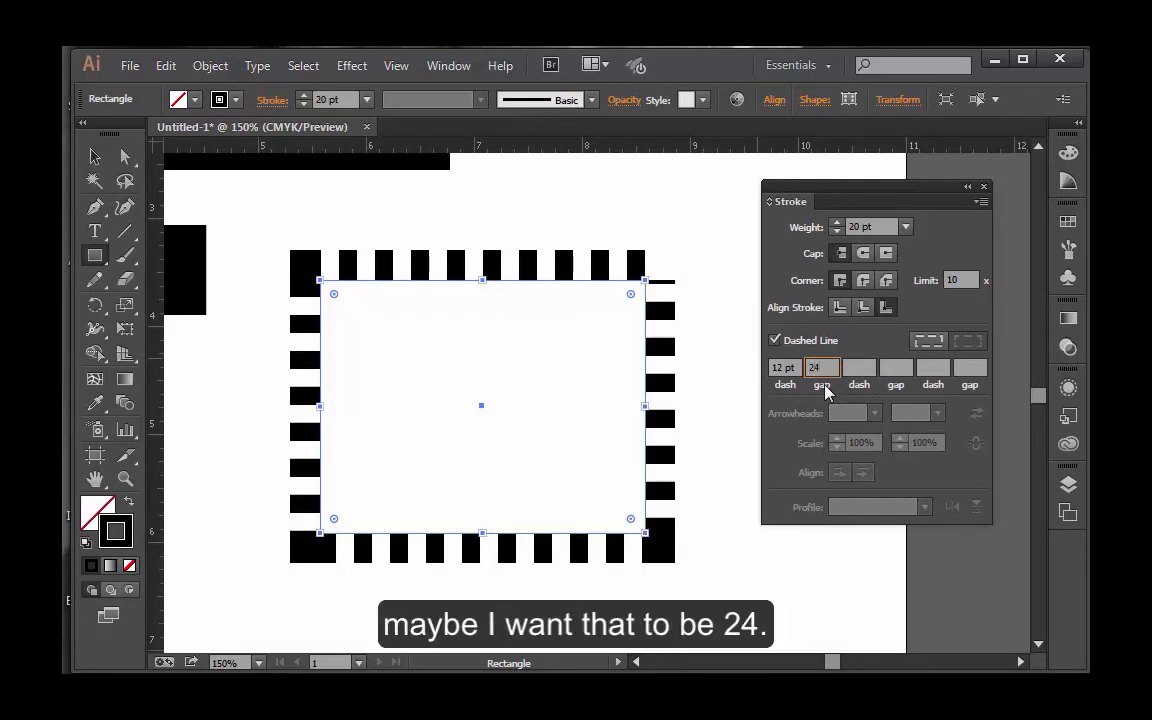
key(Tab)
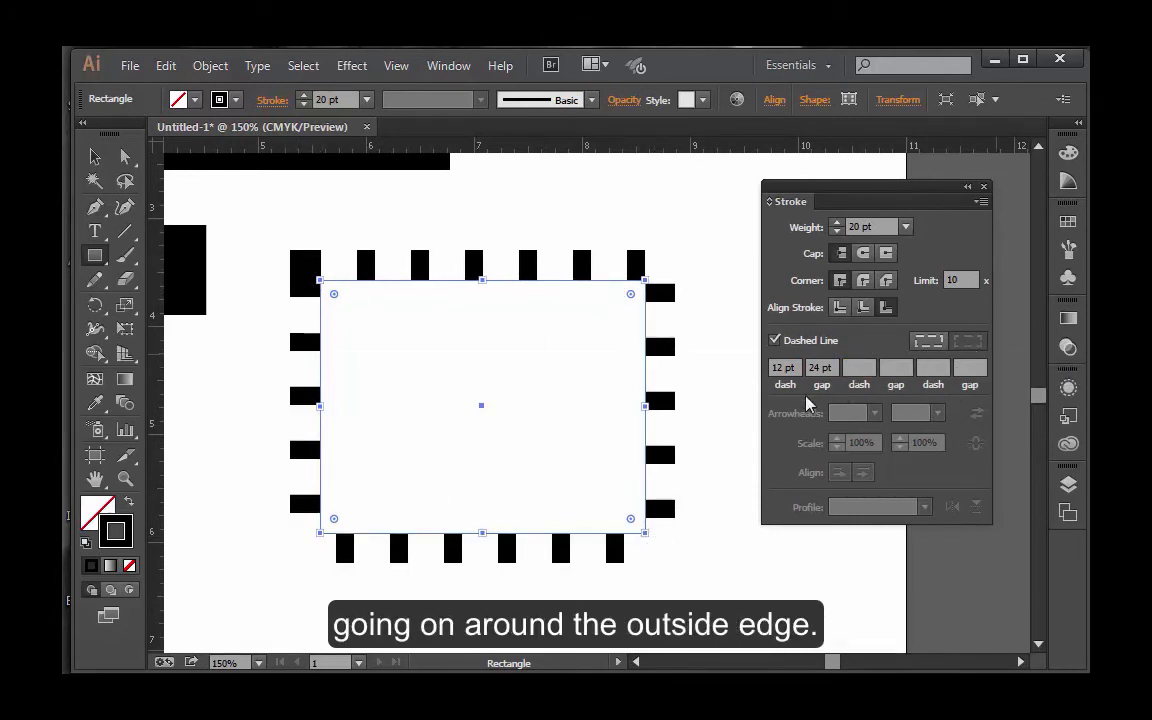
- Preserve the exact dash and gap lengths on the rectangle's stroke and give the dashes round caps
key(ctrl)
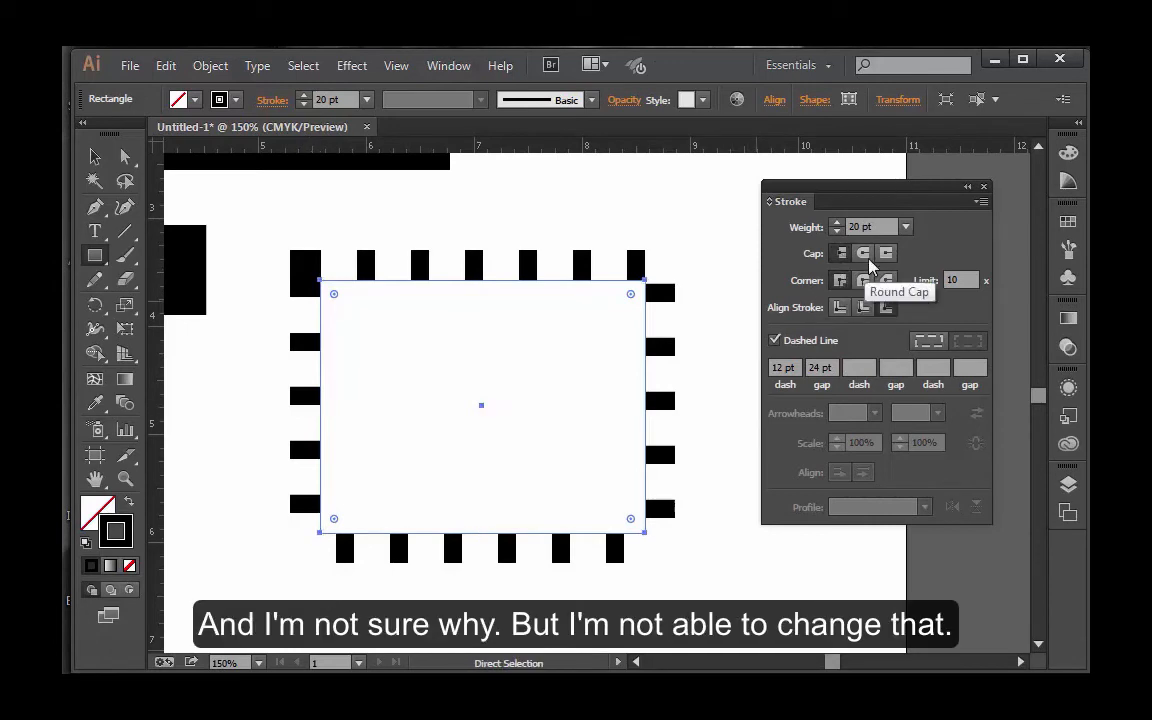
click(776, 341)
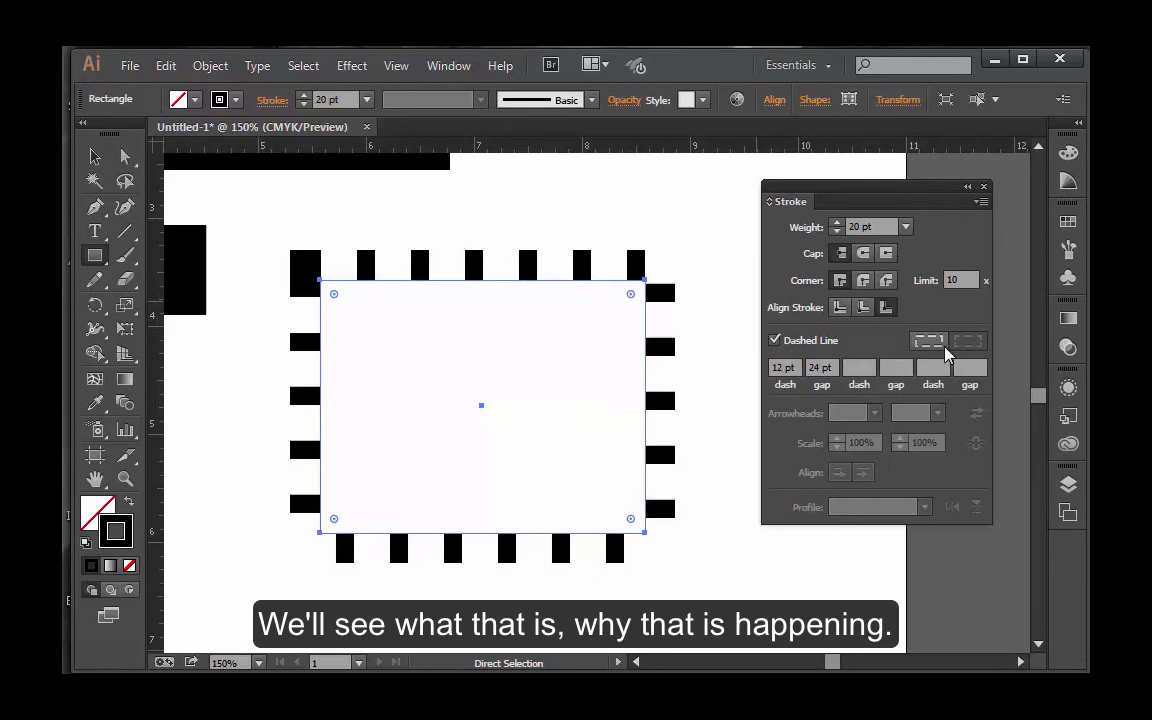
click(922, 346)
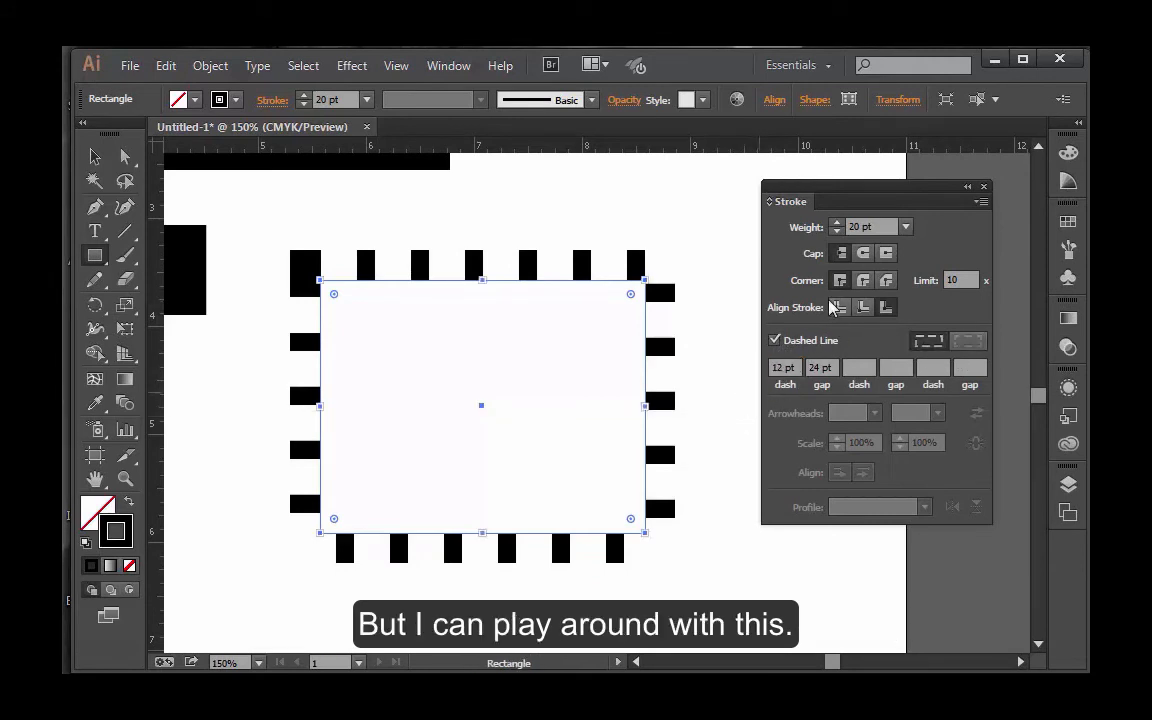
click(863, 254)
- Shorten the rectangle's dashes, trying a 10 pt dash length before settling on 5 pt
double_click(780, 368)
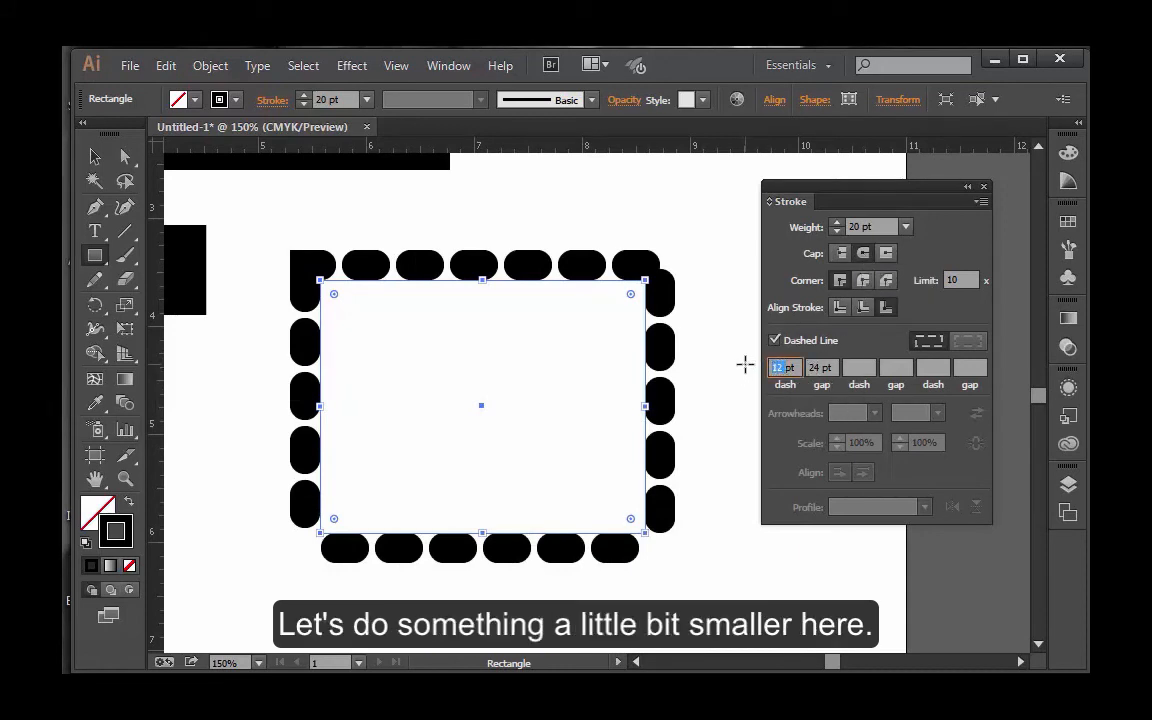
text(20)
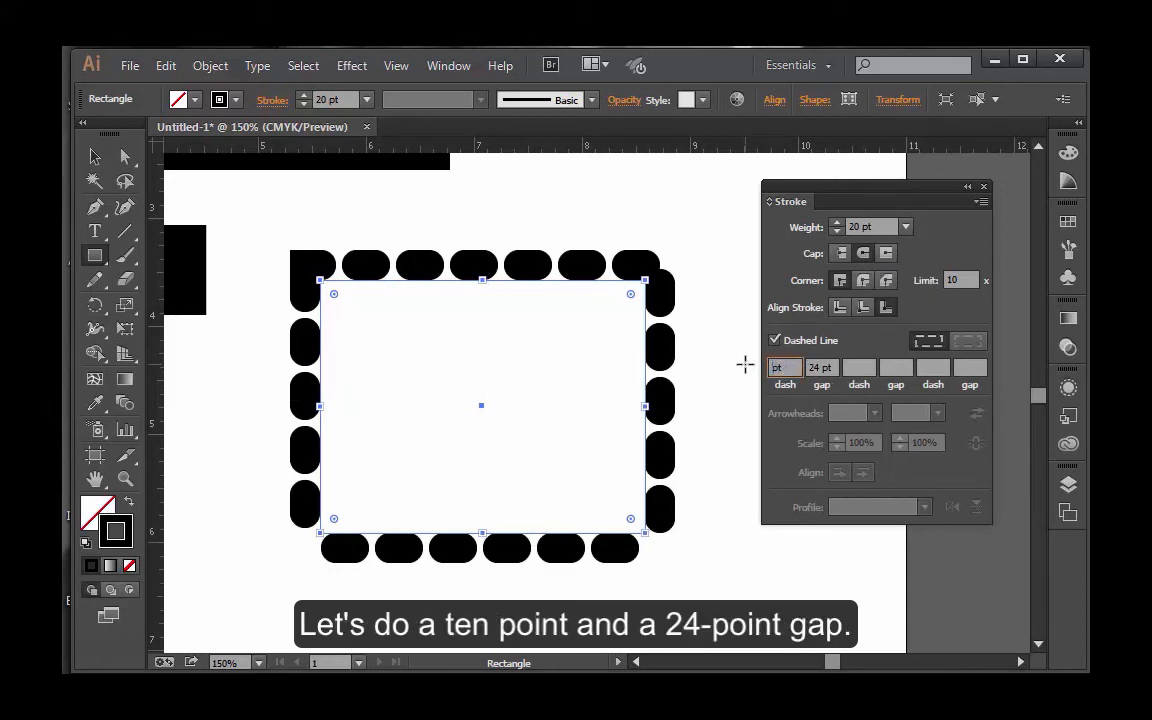
text(10)
key(Tab)
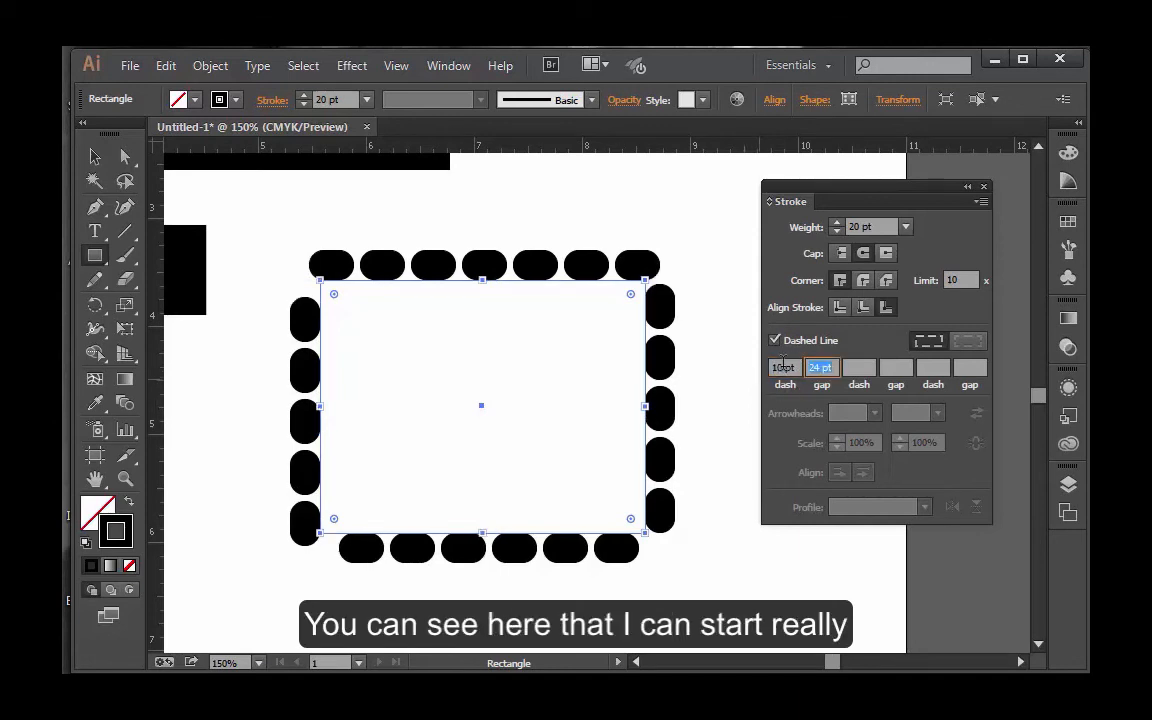
double_click(780, 367)
text(5)
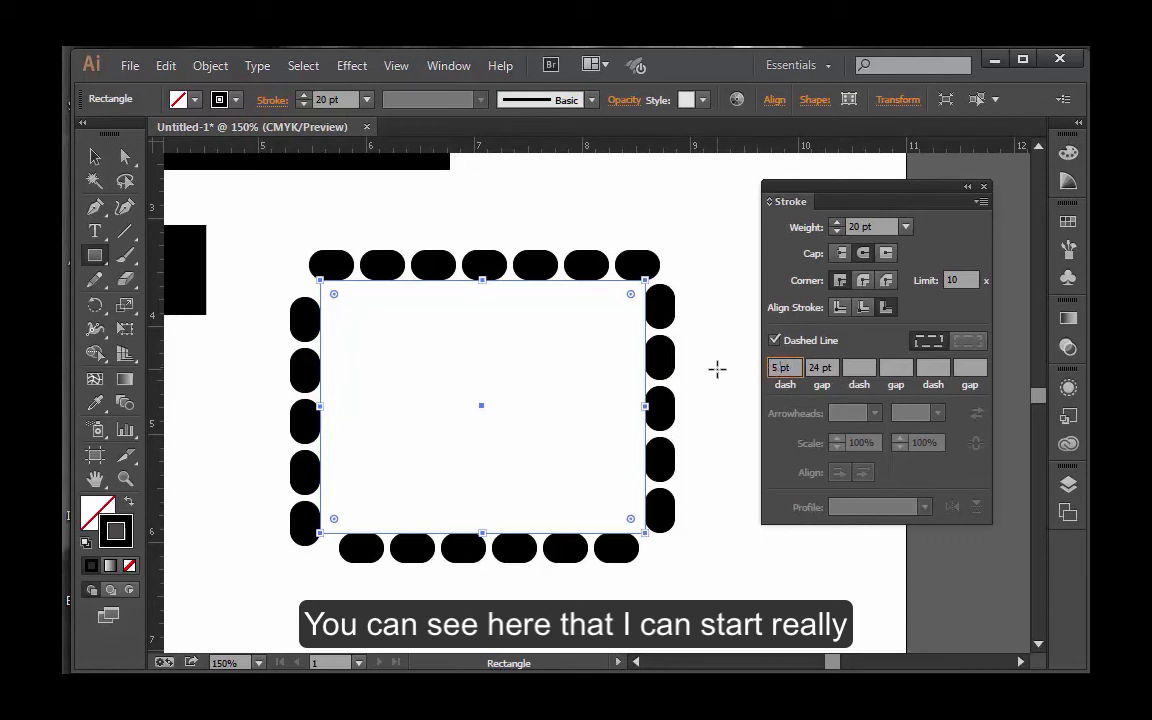
key(Tab)
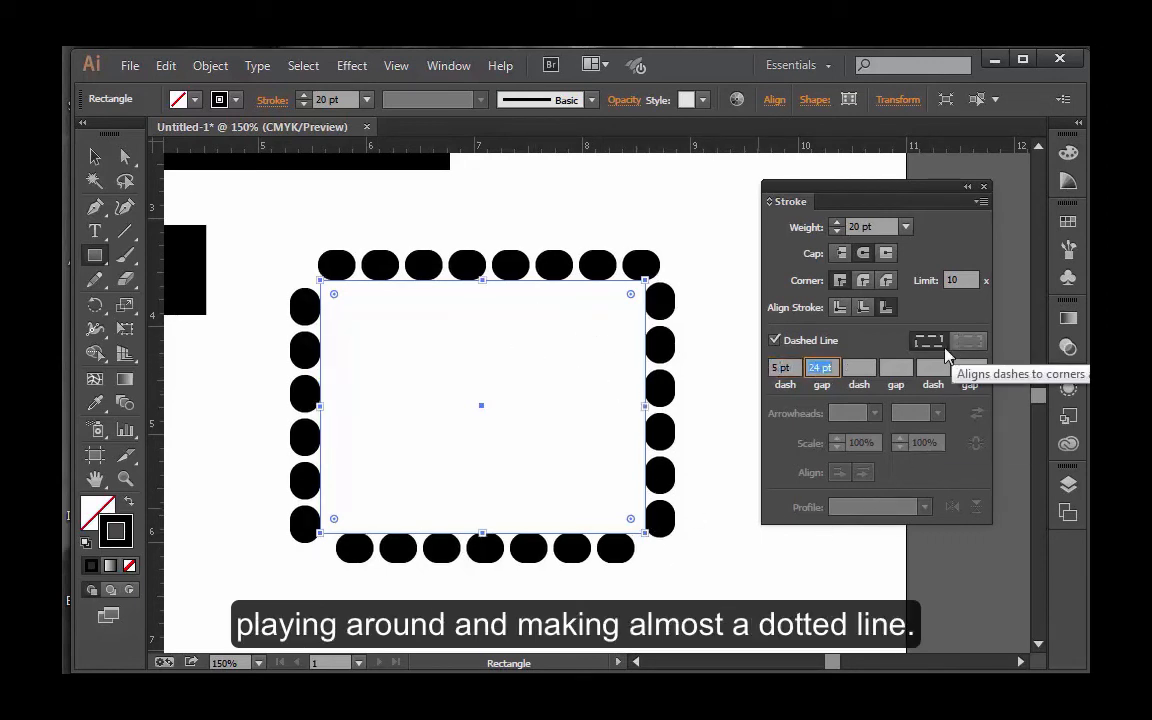
- Align the rectangle's stroke to center, compare exact dash lengths with dashes aligned to corners, keep the corner alignment and deselect
click(840, 309)
click(966, 341)
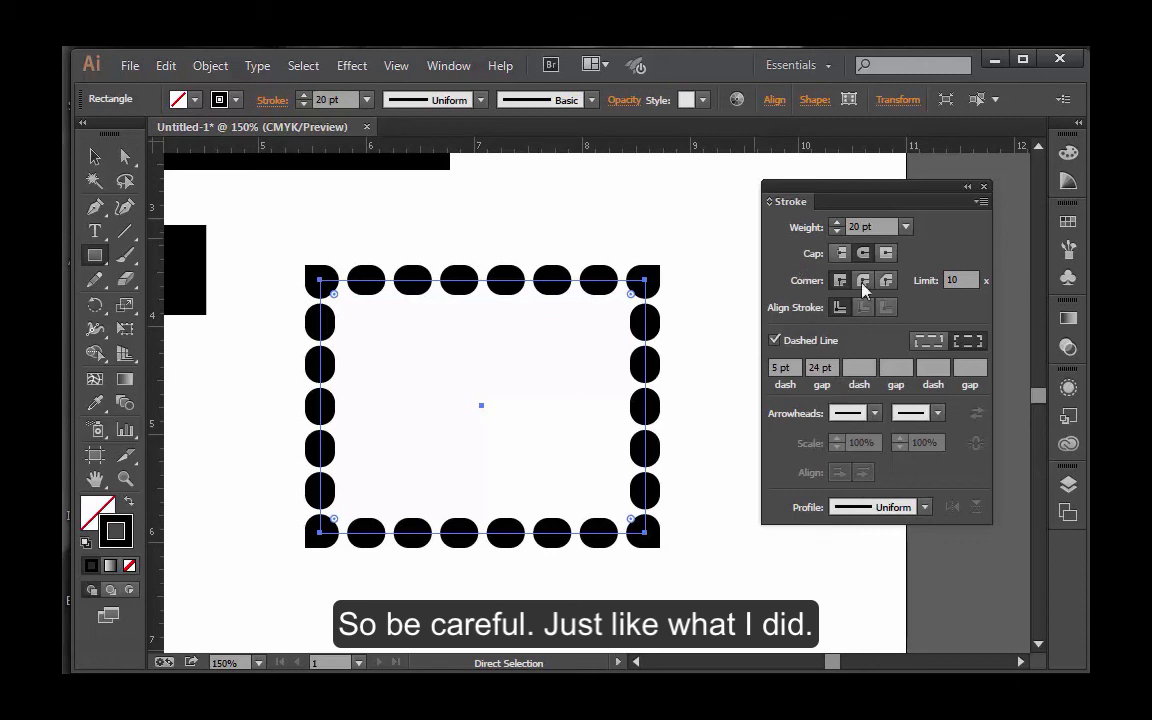
click(935, 340)
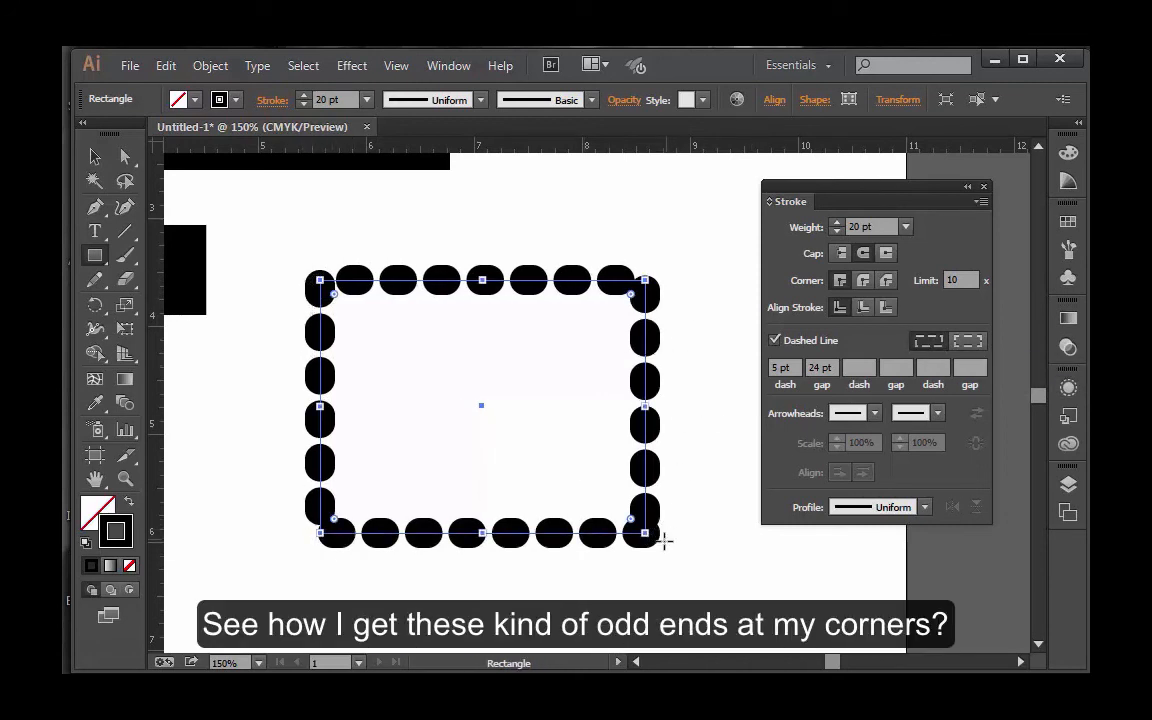
click(973, 343)
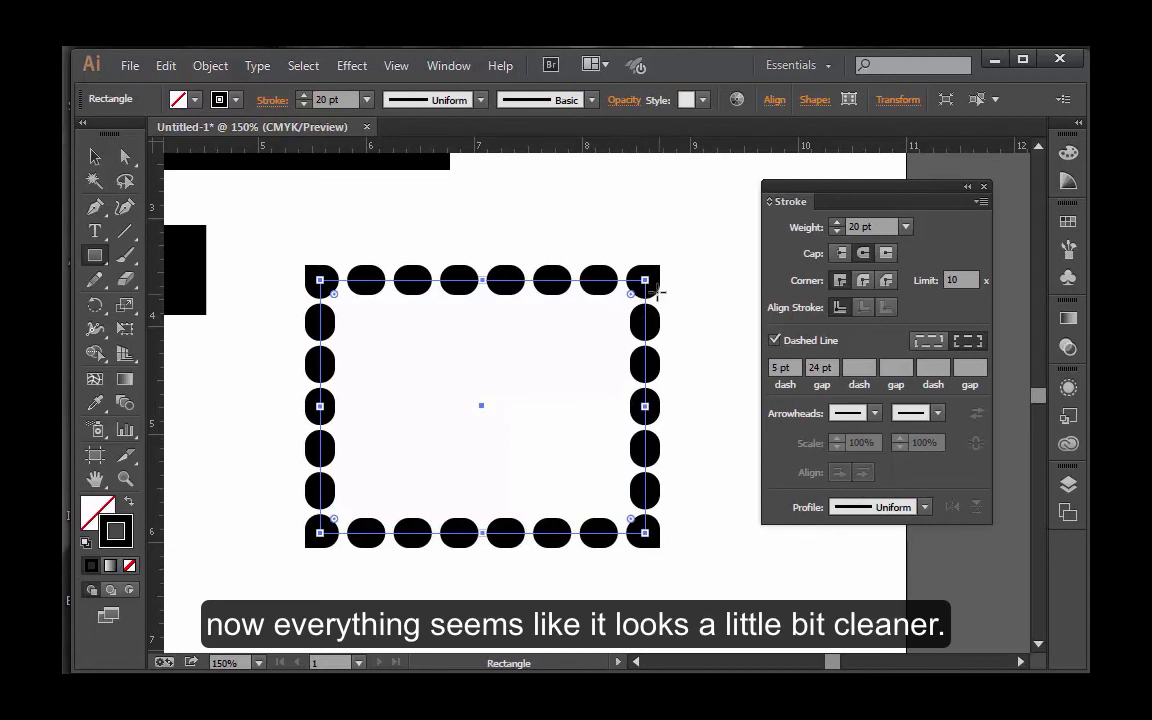
click(95, 157)
click(702, 383)
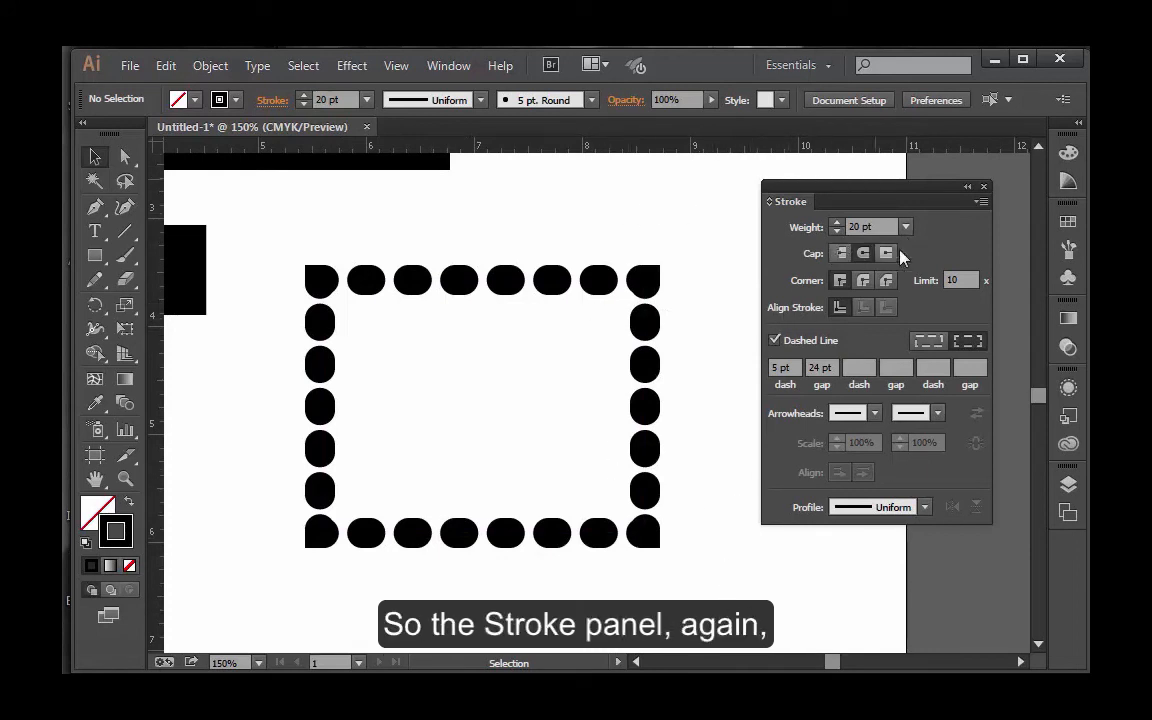
- Collapse the Stroke panel down to its weight setting and expand it back to the full options
click(770, 203)
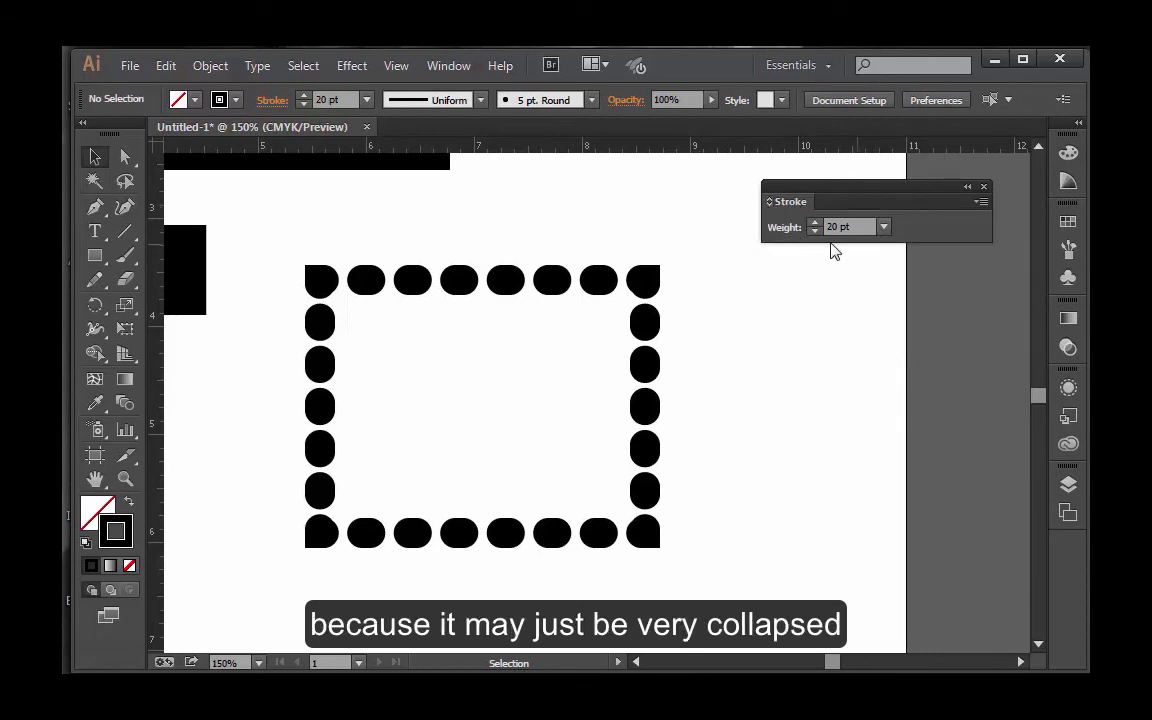
click(770, 203)
click(770, 203)
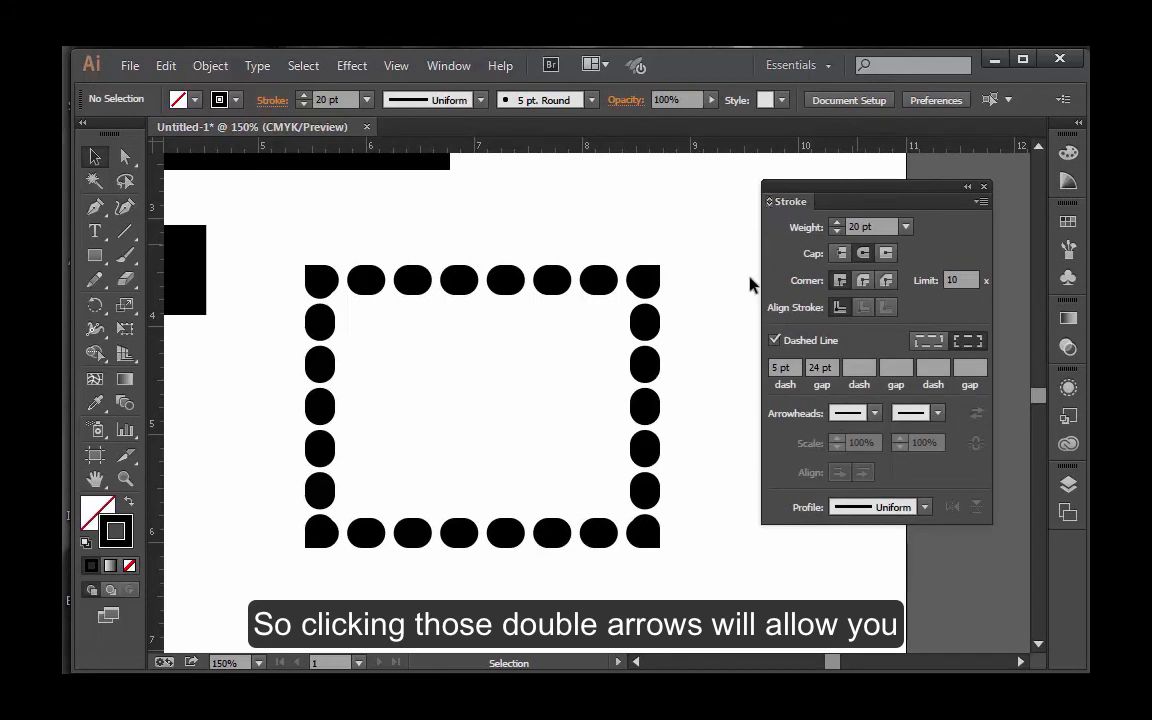